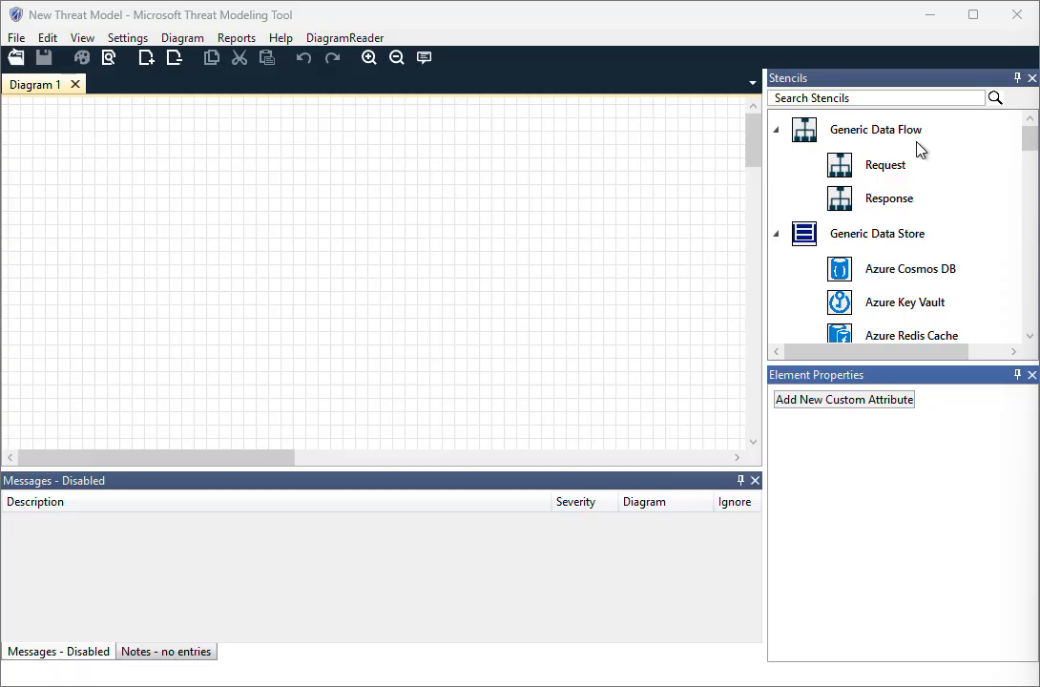
Find the Browser stencil among the generic external interactors and add it to the diagram
{"action": "scroll", "coordinate": [894, 198], "scroll_direction": "down", "scroll_amount": 1}
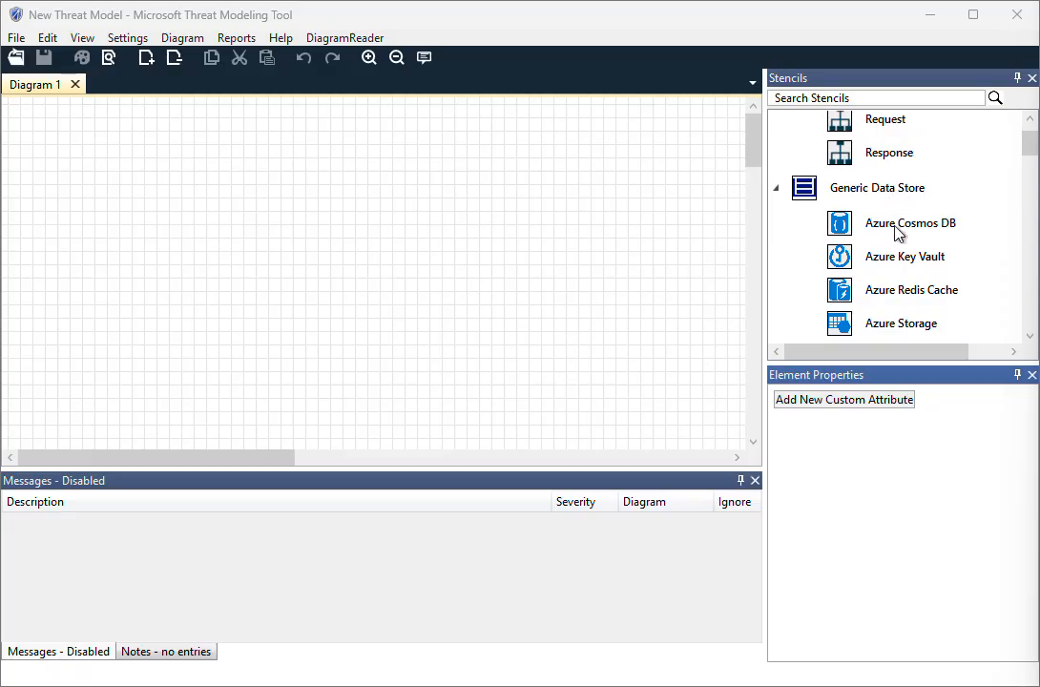
{"action": "scroll", "coordinate": [891, 237], "scroll_direction": "down", "scroll_amount": 4}
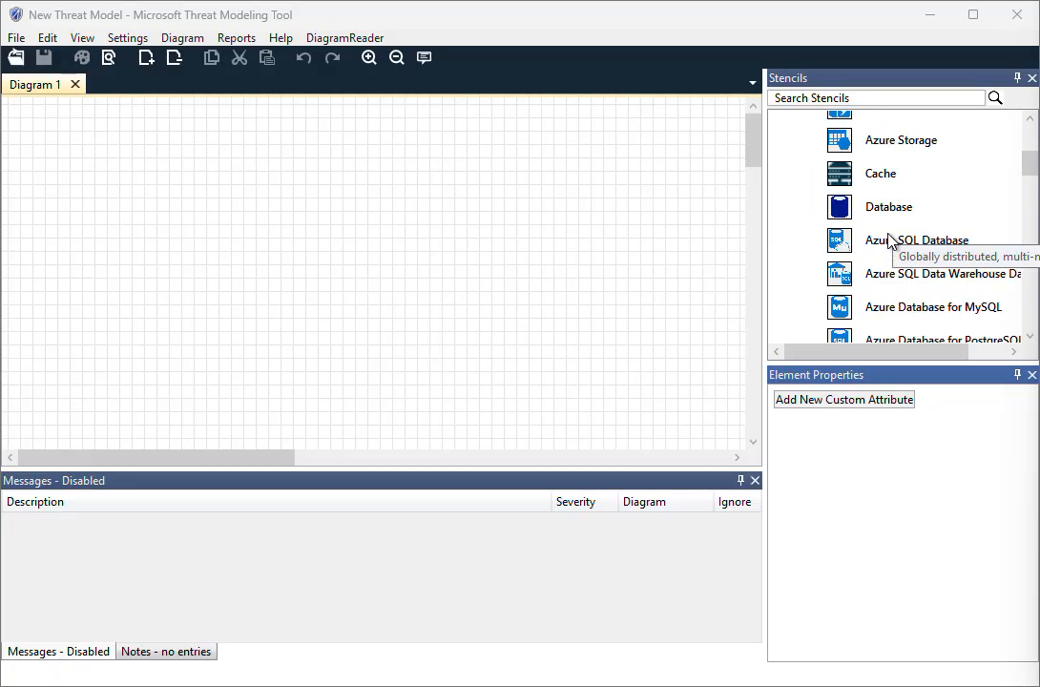
{"action": "scroll", "coordinate": [886, 235], "scroll_direction": "down", "scroll_amount": 7}
{"action": "scroll", "coordinate": [883, 234], "scroll_direction": "up", "scroll_amount": 12}
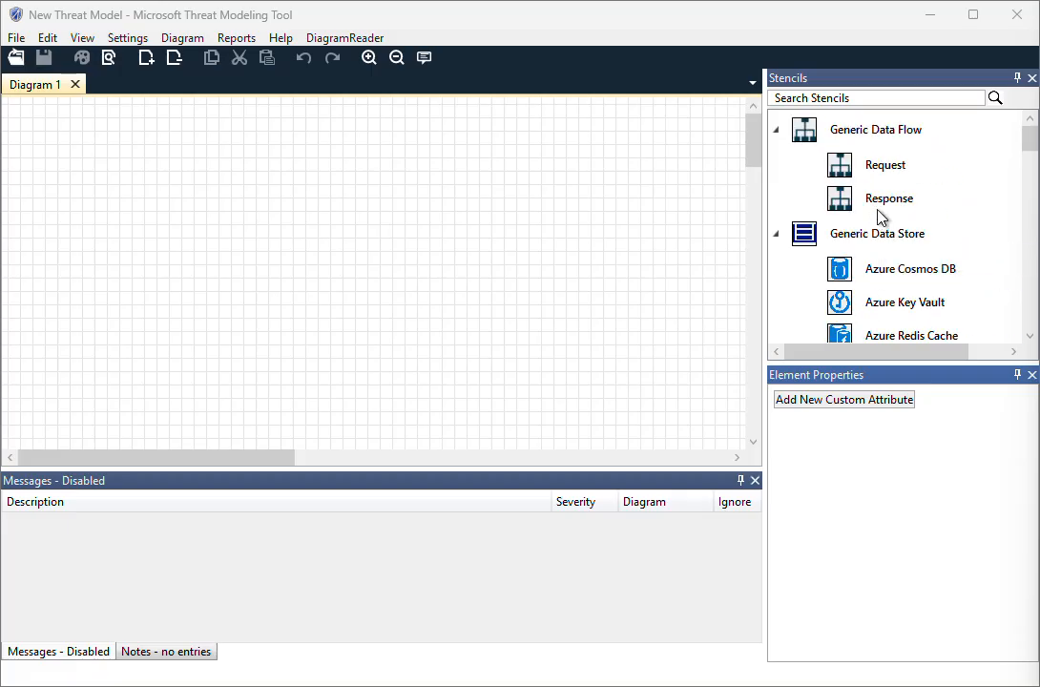
{"action": "scroll", "coordinate": [873, 214], "scroll_direction": "down", "scroll_amount": 8}
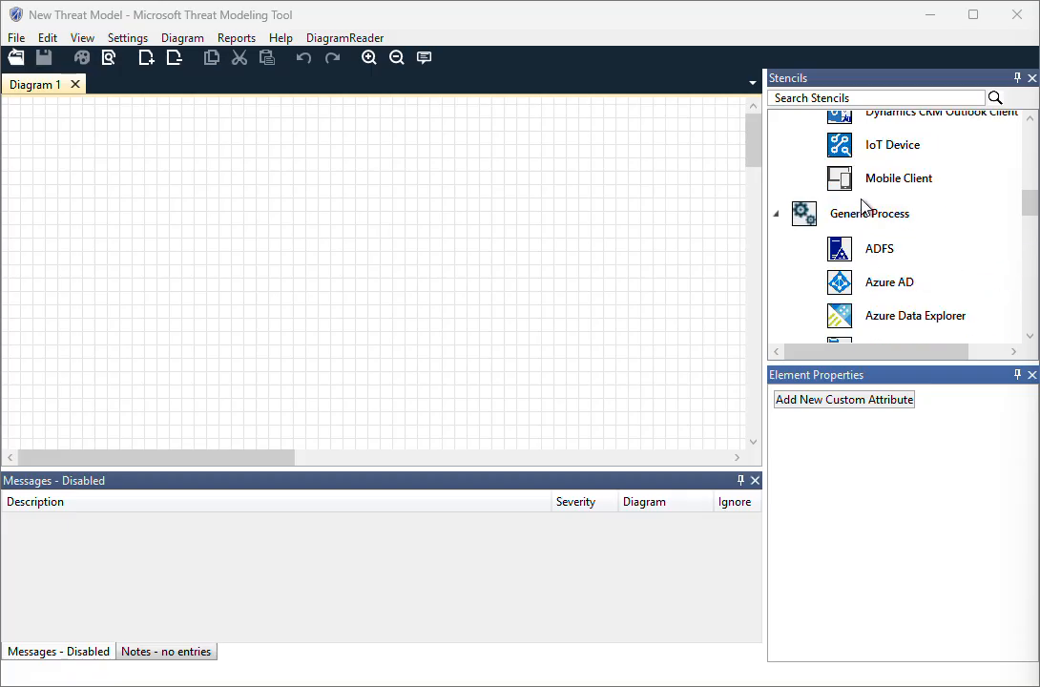
{"action": "scroll", "coordinate": [861, 205], "scroll_direction": "down", "scroll_amount": 10}
{"action": "scroll", "coordinate": [861, 205], "scroll_direction": "up", "scroll_amount": 4}
{"action": "scroll", "coordinate": [862, 206], "scroll_direction": "up", "scroll_amount": 3}
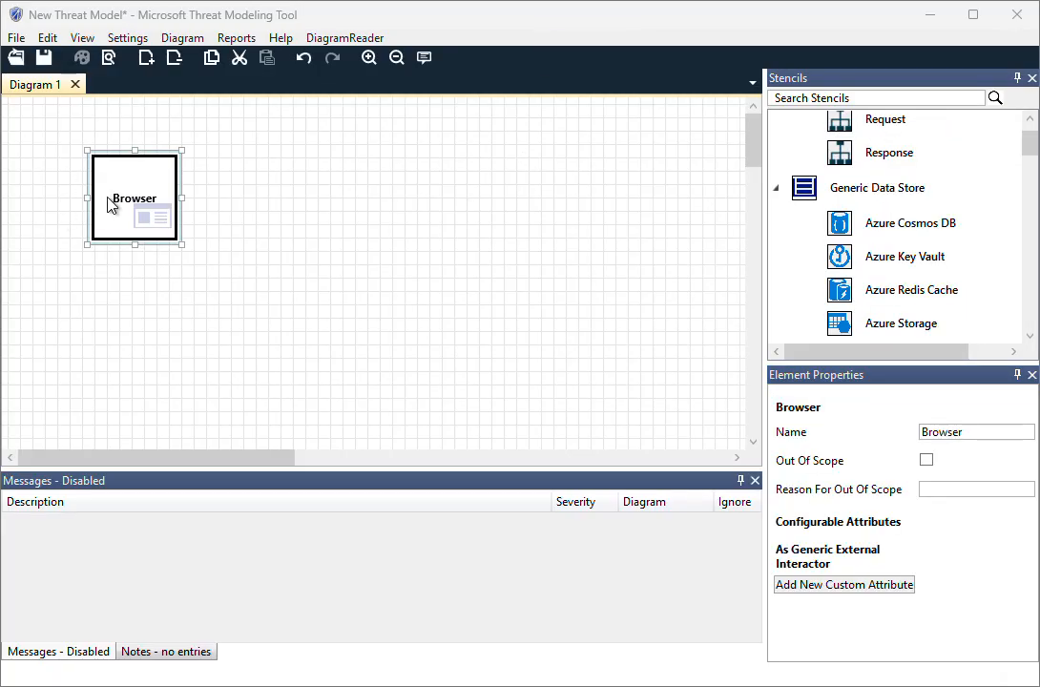
Move the Browser element slightly closer to the upper-left corner of the diagram canvas
{"action": "scroll", "coordinate": [873, 267], "scroll_direction": "up", "scroll_amount": 1}
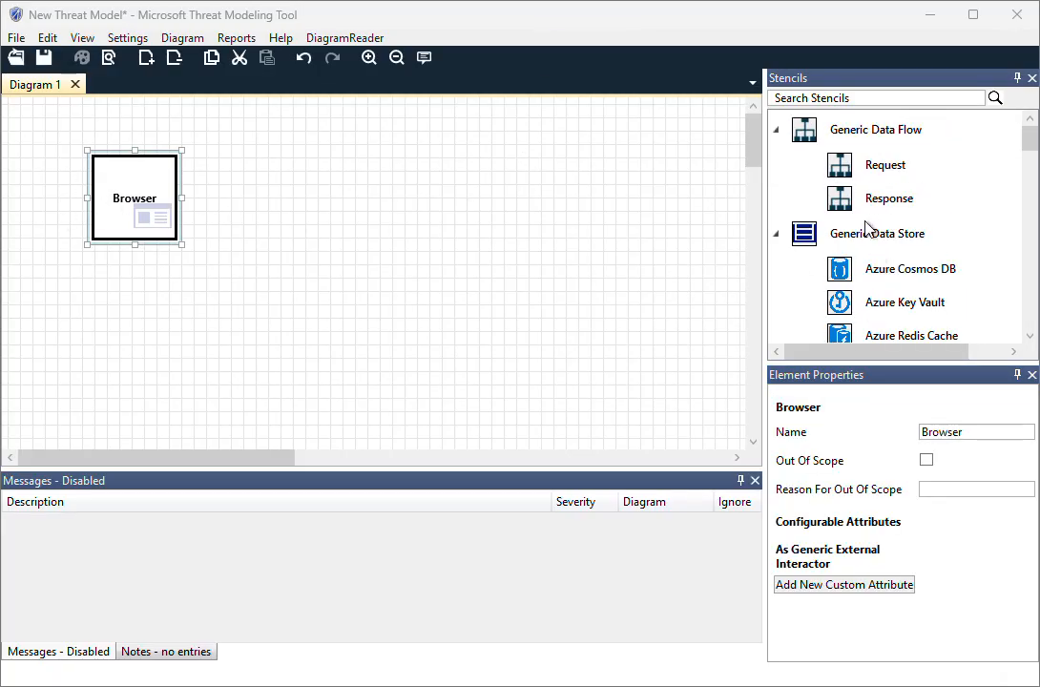
{"action": "scroll", "coordinate": [868, 229], "scroll_direction": "down", "scroll_amount": 2}
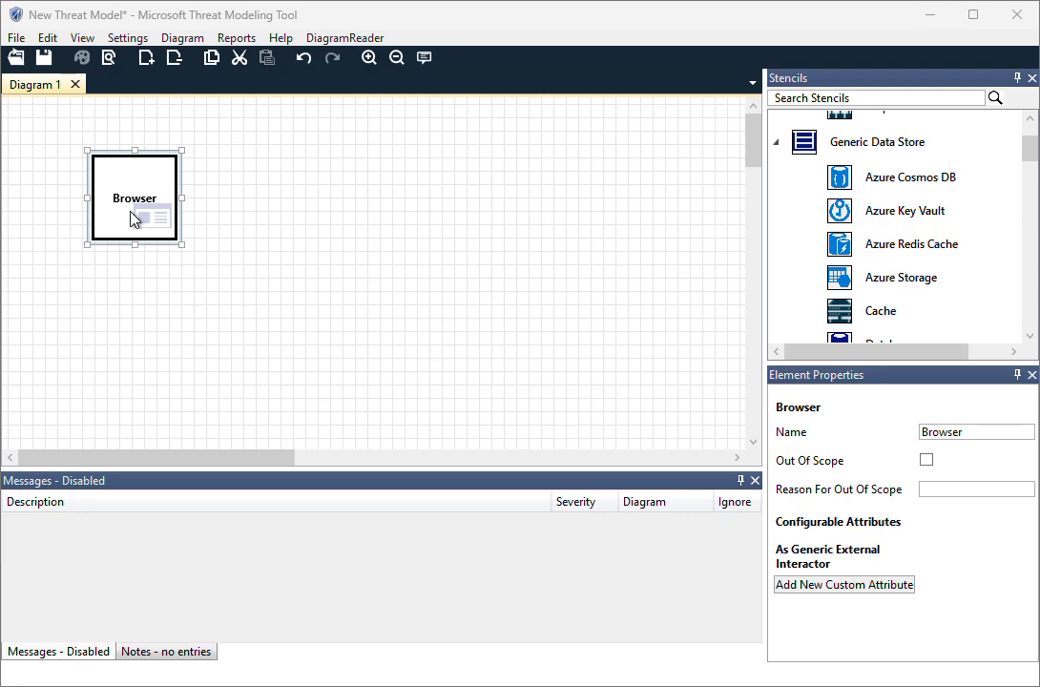
{"action": "left_click_drag", "start_coordinate": [157, 213], "coordinate": [148, 212]}
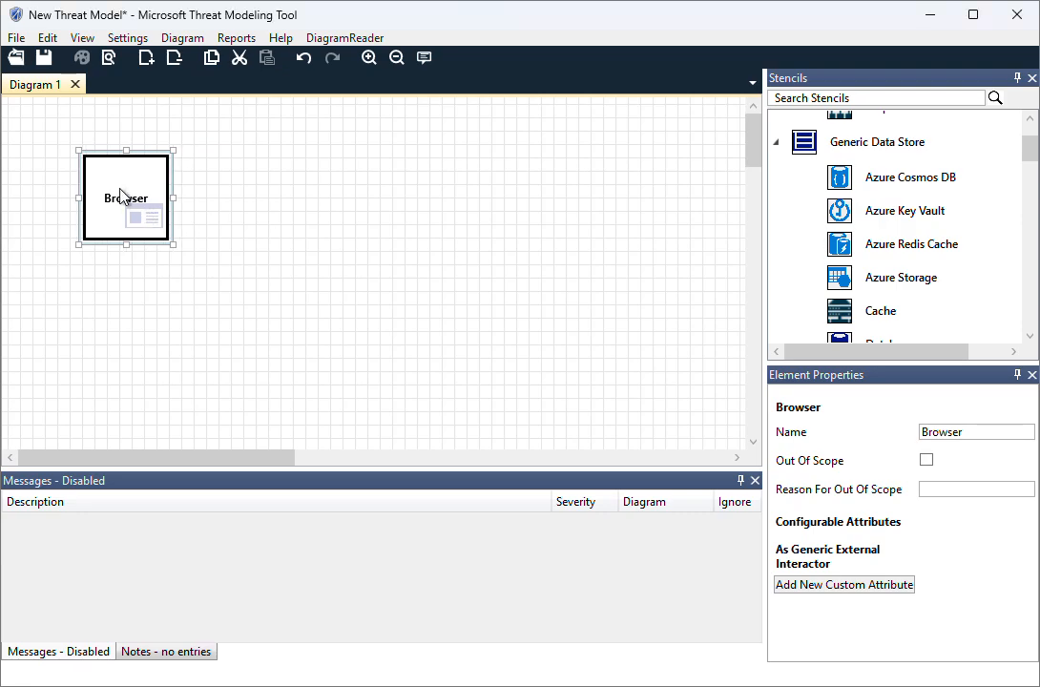
{"action": "left_click", "coordinate": [210, 219]}
{"action": "left_click", "coordinate": [132, 204]}
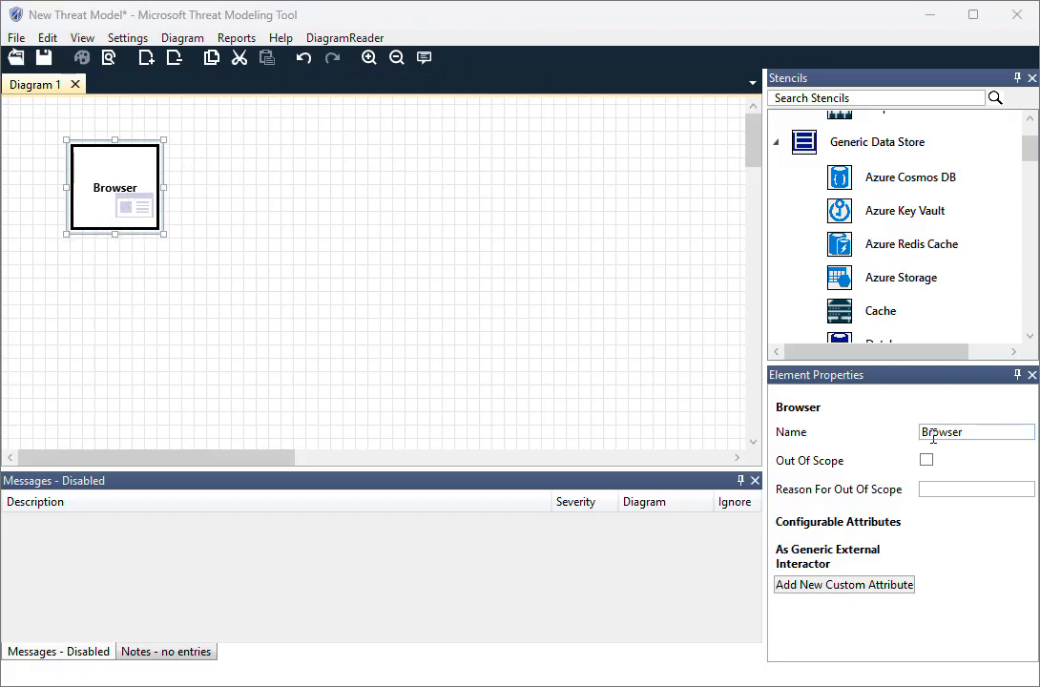
Rename the Browser element as "user"
{"action": "left_click", "coordinate": [924, 434]}
{"action": "type", "text": "Web"}
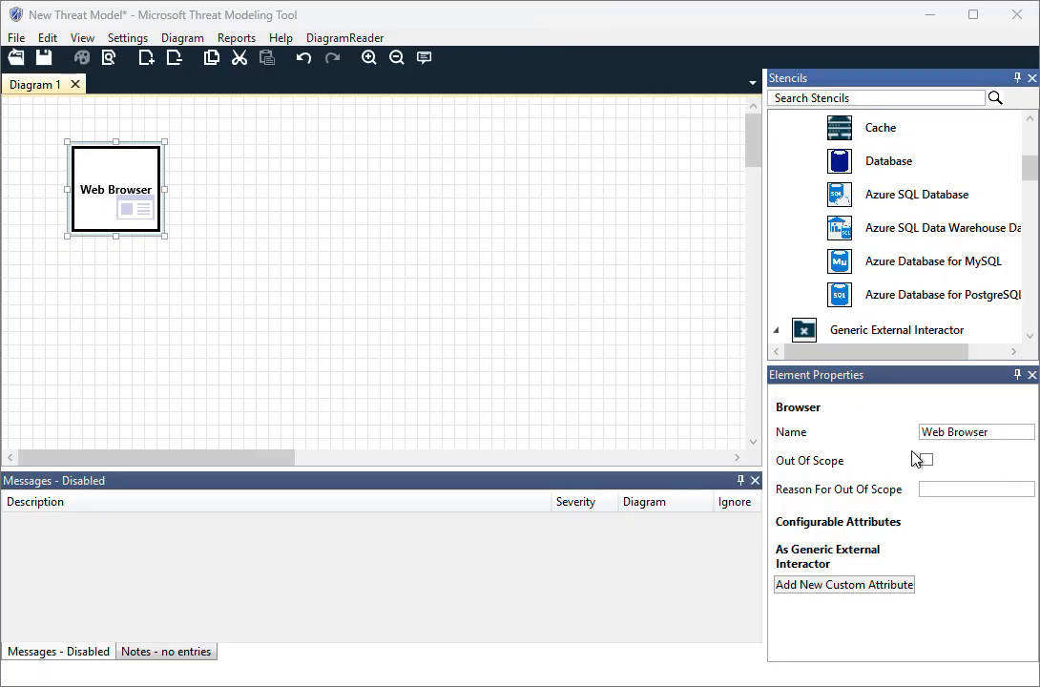
{"action": "left_click_drag", "start_coordinate": [996, 432], "coordinate": [864, 421]}
{"action": "type", "text": "u"}
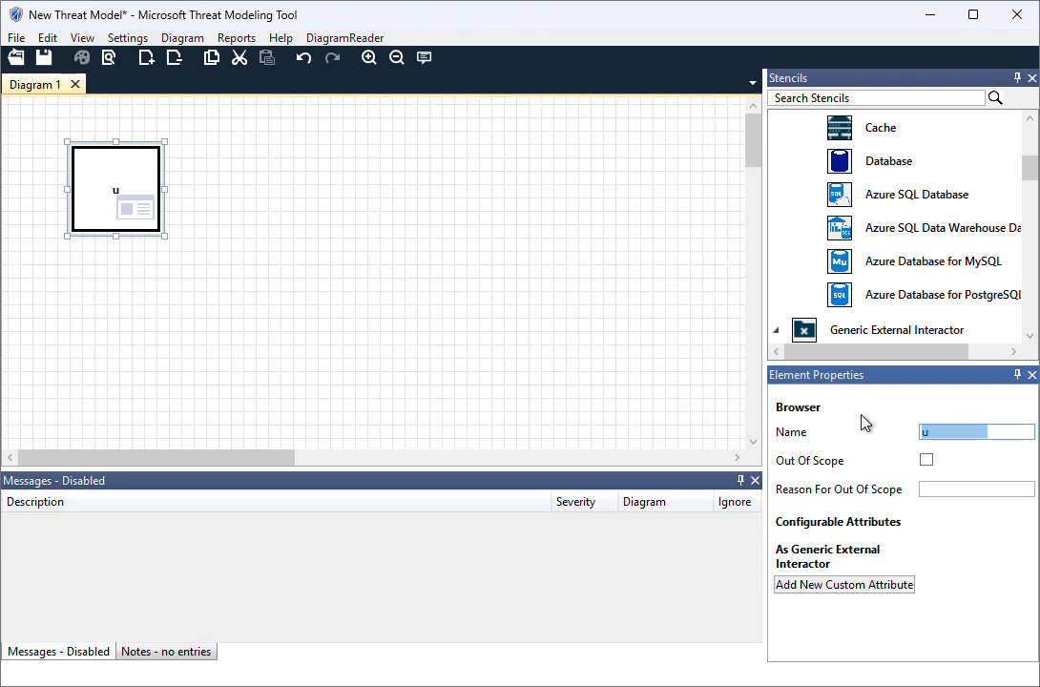
{"action": "type", "text": "ser"}
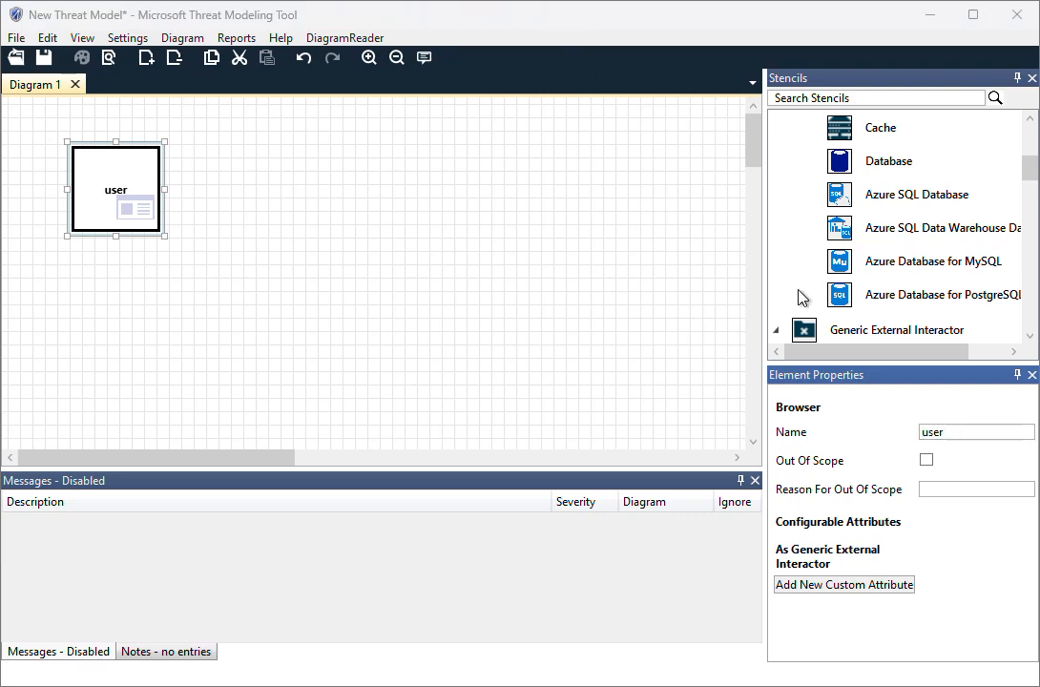
Search the stencils for "process" and place an Identity Server process to the right of the user element
{"action": "left_click", "coordinate": [847, 97]}
{"action": "type", "text": "process"}
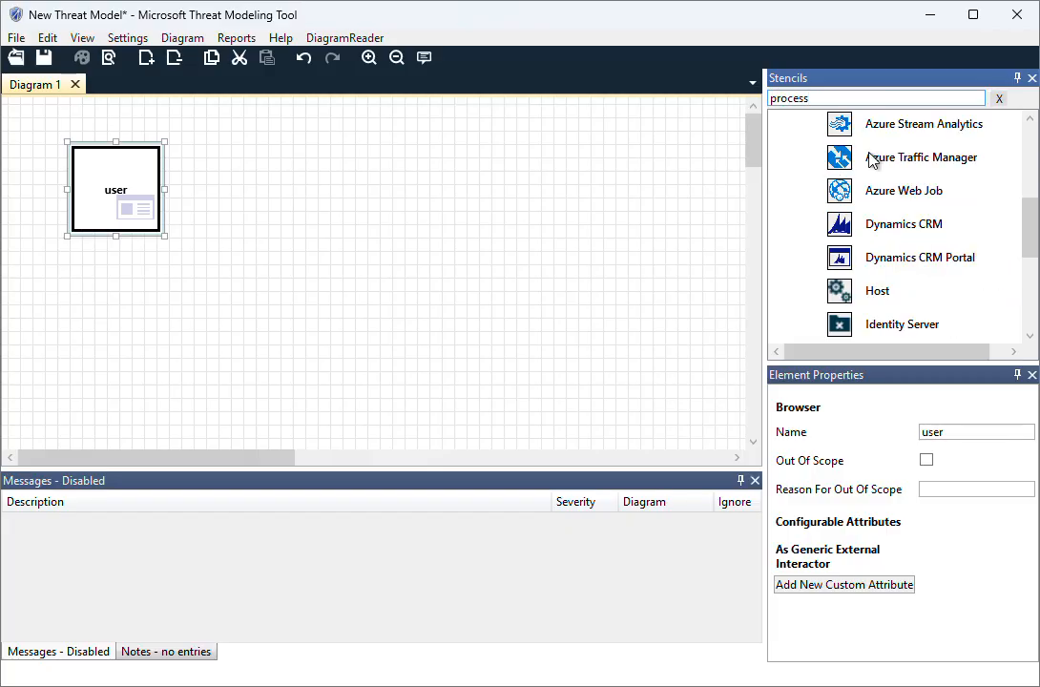
{"action": "scroll", "coordinate": [935, 249], "scroll_direction": "up", "scroll_amount": 5}
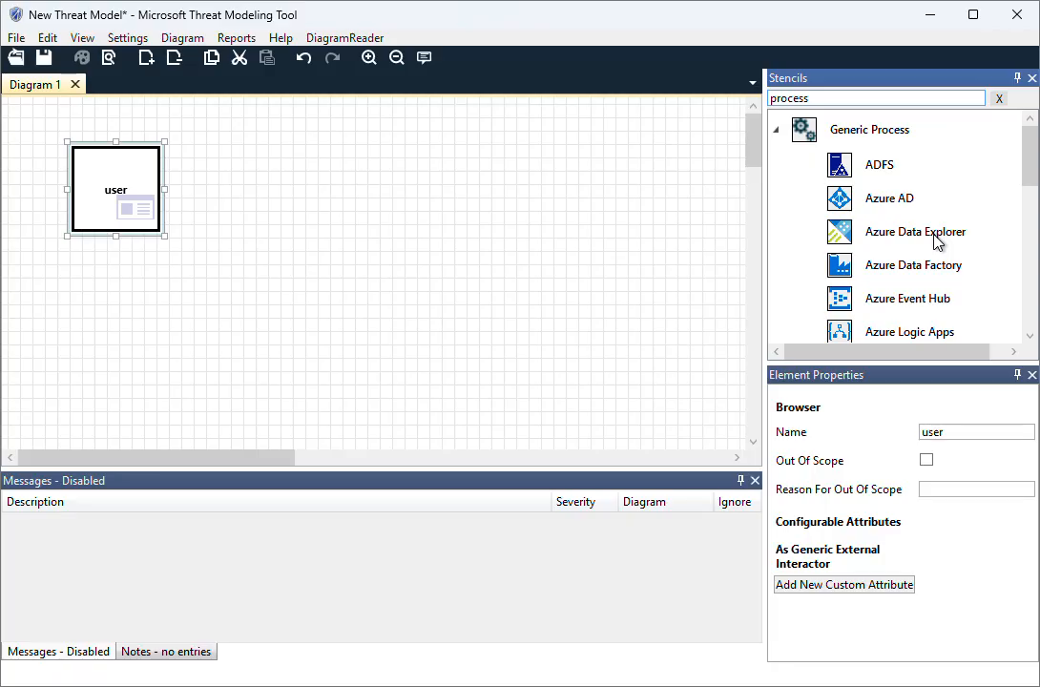
{"action": "scroll", "coordinate": [917, 227], "scroll_direction": "down", "scroll_amount": 5}
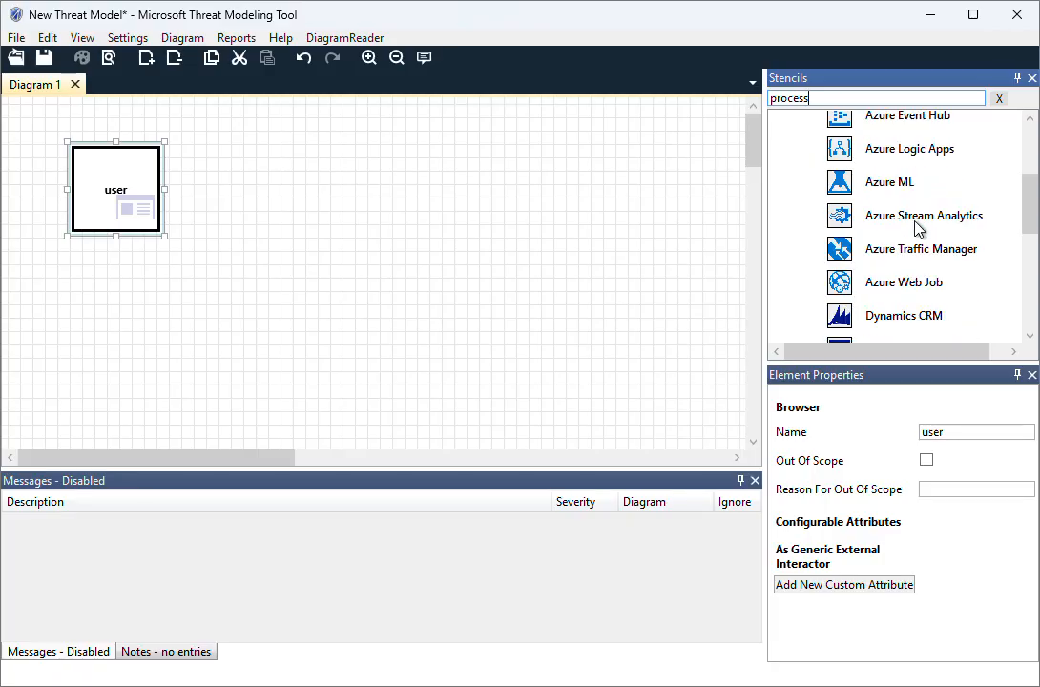
{"action": "scroll", "coordinate": [917, 227], "scroll_direction": "down", "scroll_amount": 1}
{"action": "scroll", "coordinate": [916, 228], "scroll_direction": "down", "scroll_amount": 1}
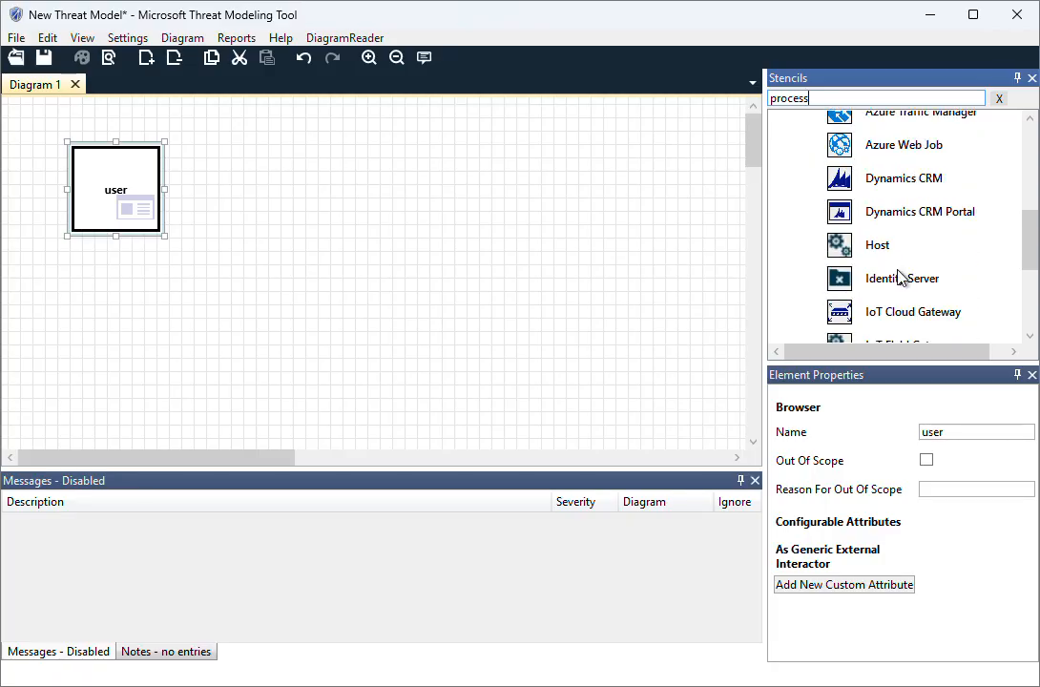
{"action": "double_click", "coordinate": [852, 279]}
{"action": "left_click_drag", "start_coordinate": [79, 172], "coordinate": [334, 200]}
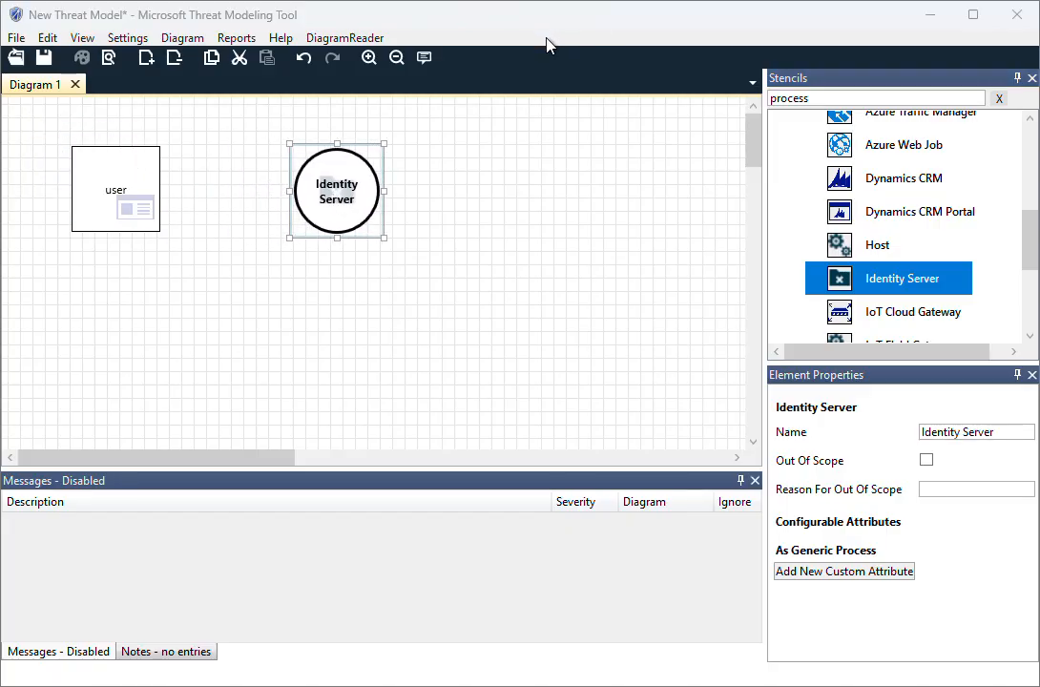
Rename the Identity Server process as "Submit Login Request"
{"action": "double_click", "coordinate": [997, 431]}
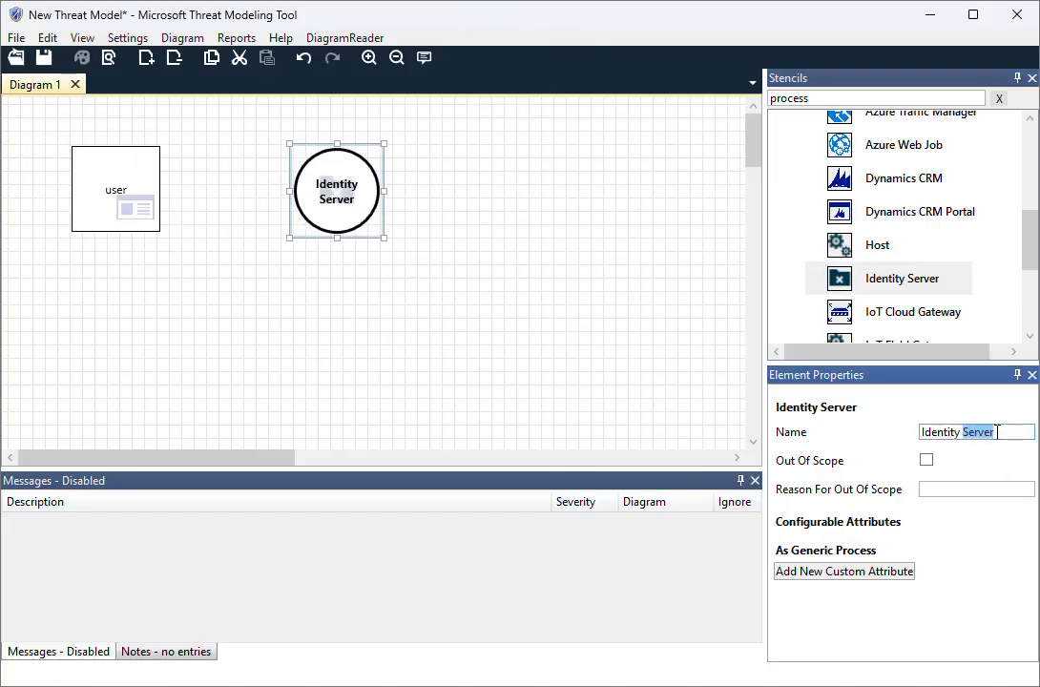
{"action": "key", "text": "BackSpace"}
{"action": "key", "text": "BackSpace"}
{"action": "key", "text": "BackSpace"}
{"action": "key", "text": "BackSpace"}
{"action": "key", "text": "BackSpace"}
{"action": "key", "text": "BackSpace"}
{"action": "key", "text": "BackSpace"}
{"action": "key", "text": "BackSpace"}
{"action": "key", "text": "BackSpace"}
{"action": "key", "text": "BackSpace"}
{"action": "type", "text": "Submit Login Request"}
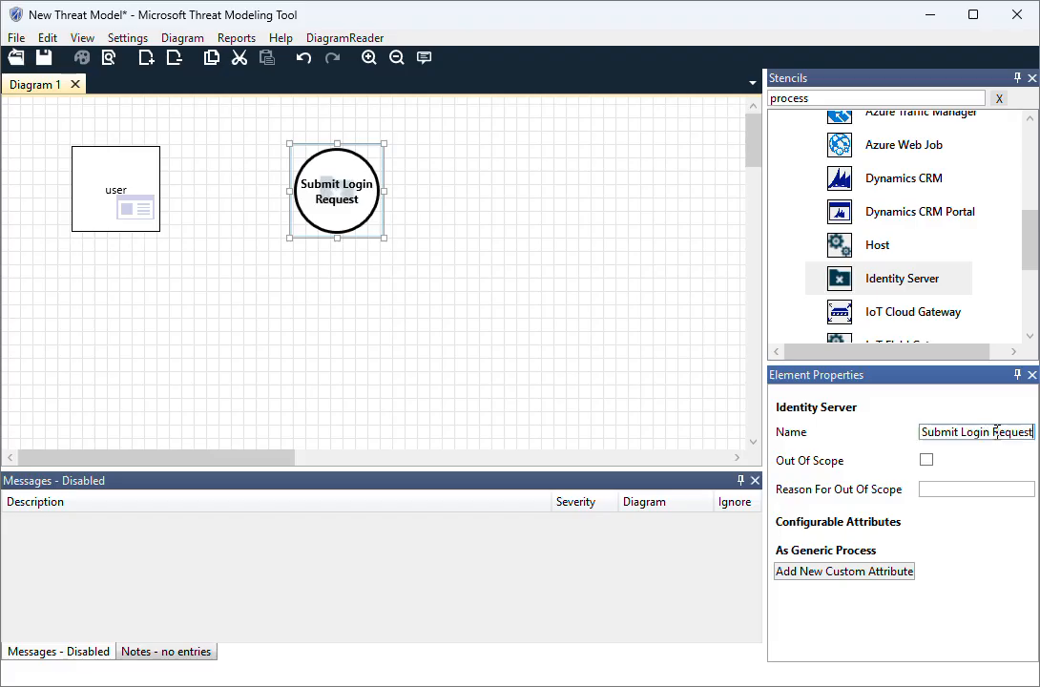
{"action": "left_click", "coordinate": [582, 153]}
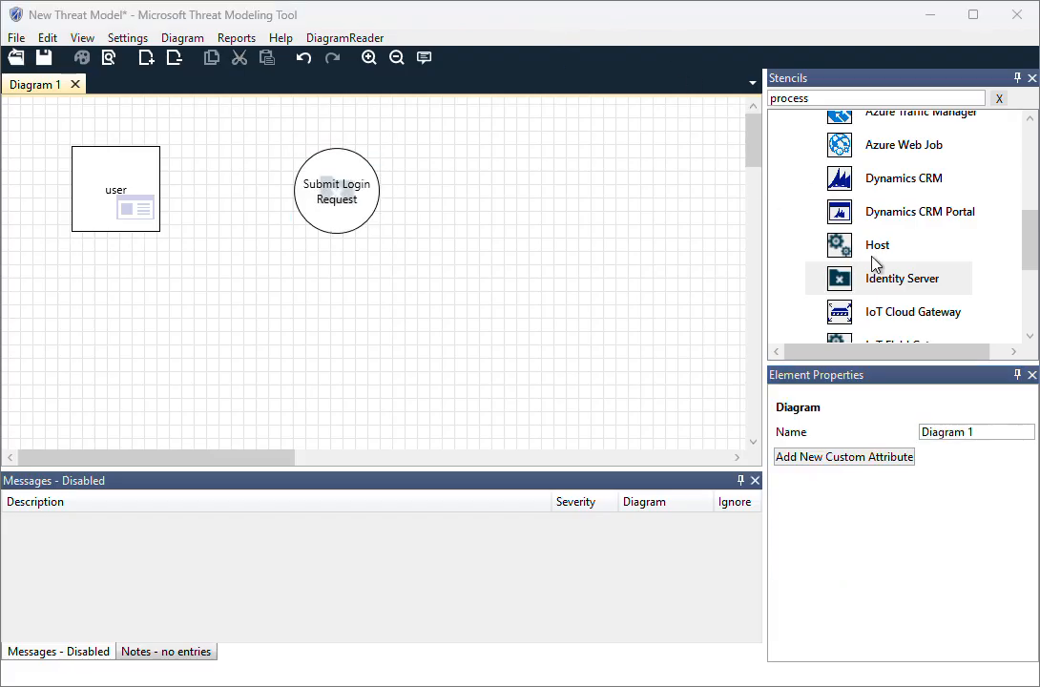
Add a second Identity Server process and arrange it directly below the Submit Login Request process
{"action": "left_click", "coordinate": [889, 279]}
{"action": "double_click", "coordinate": [889, 279]}
{"action": "left_click_drag", "start_coordinate": [86, 157], "coordinate": [343, 270]}
{"action": "left_click_drag", "start_coordinate": [355, 175], "coordinate": [348, 123]}
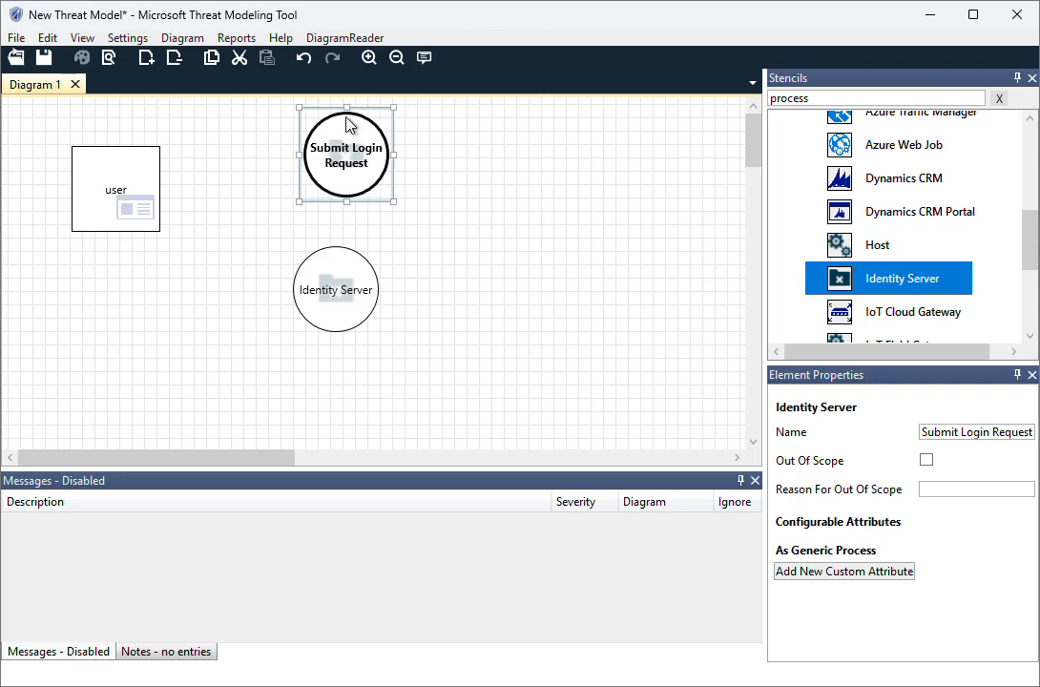
{"action": "left_click", "coordinate": [344, 289]}
{"action": "left_click_drag", "start_coordinate": [343, 288], "coordinate": [347, 264]}
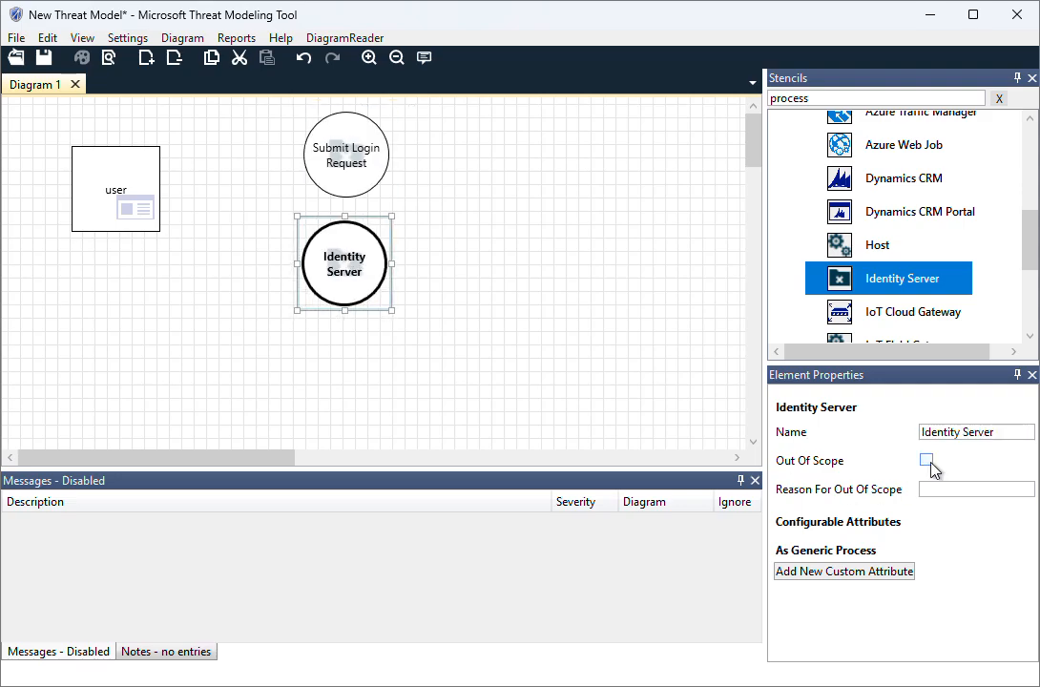
Rename the second Identity Server process as "Validate Credentials"
{"action": "left_click", "coordinate": [996, 432]}
{"action": "left_click_drag", "start_coordinate": [996, 431], "coordinate": [887, 432]}
{"action": "key", "text": "BackSpace"}
{"action": "key", "text": "ctrl+v"}
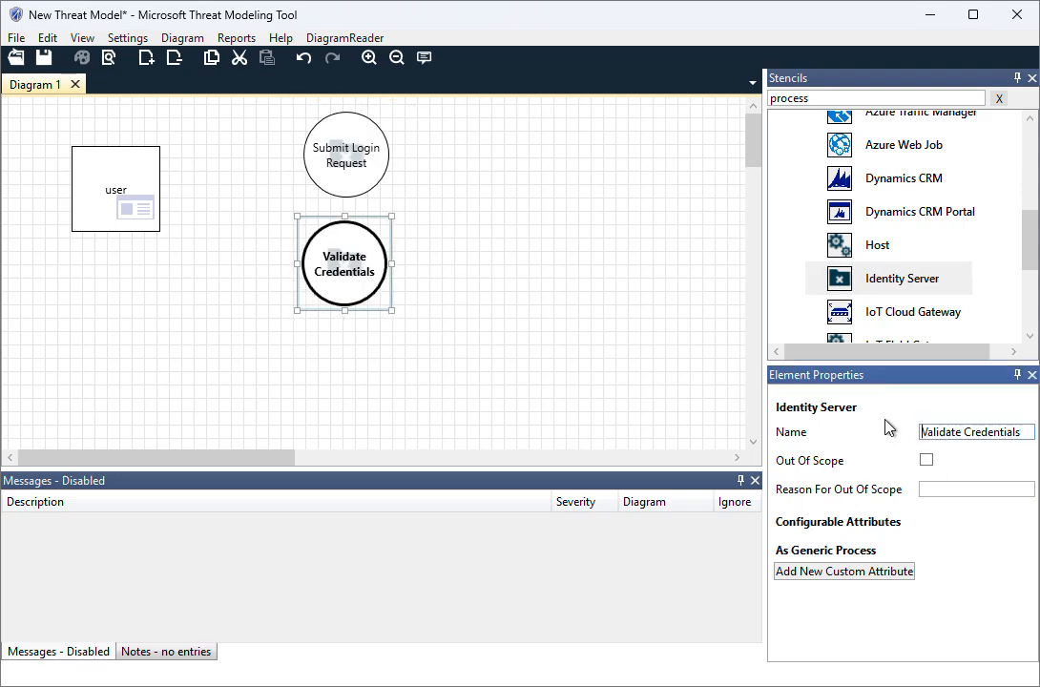
{"action": "left_click", "coordinate": [573, 278]}
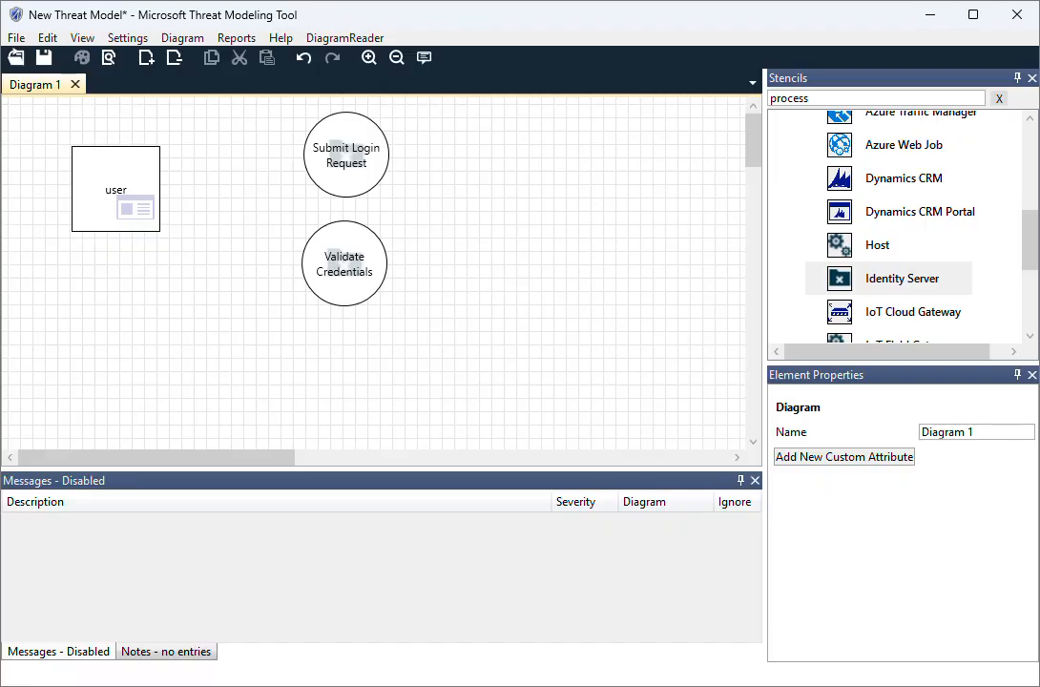
Replace the stencil search term with "data st" to find the data store stencils
{"action": "left_click", "coordinate": [882, 99]}
{"action": "key", "text": "BackSpace"}
{"action": "key", "text": "BackSpace"}
{"action": "key", "text": "BackSpace"}
{"action": "key", "text": "BackSpace"}
{"action": "key", "text": "BackSpace"}
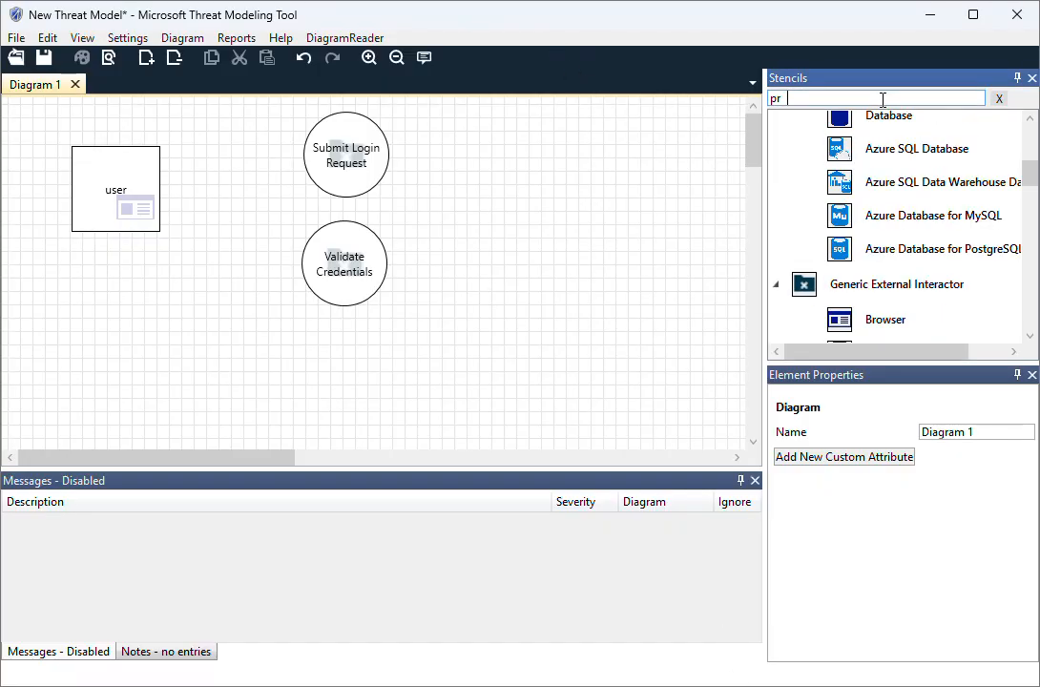
{"action": "key", "text": "BackSpace"}
{"action": "key", "text": "BackSpace"}
{"action": "type", "text": "data"}
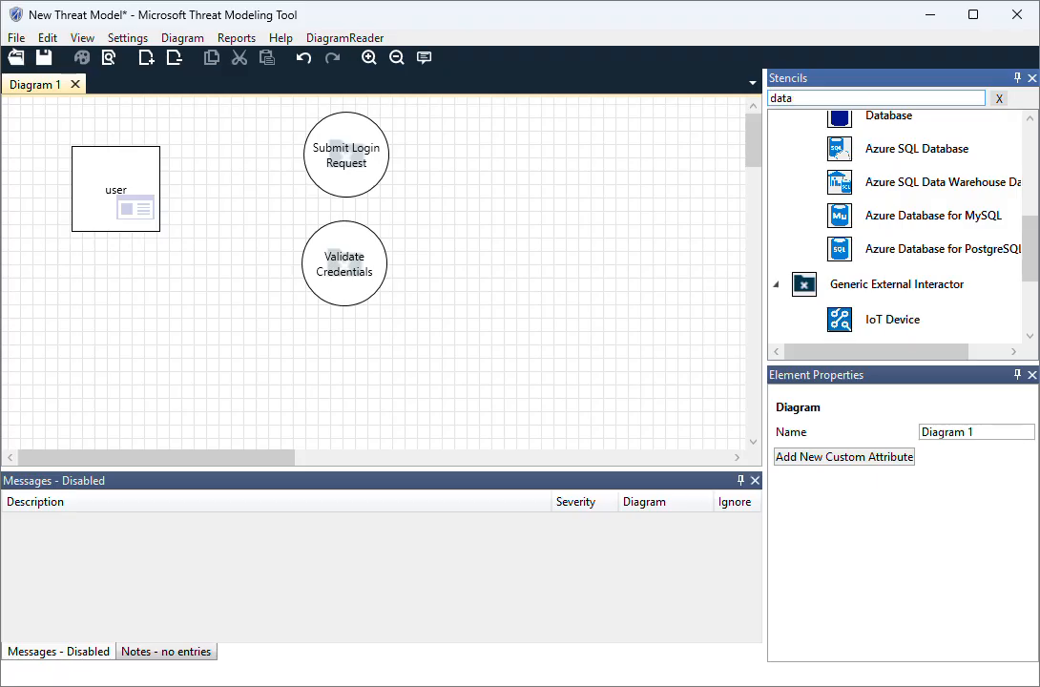
{"action": "type", "text": " st"}
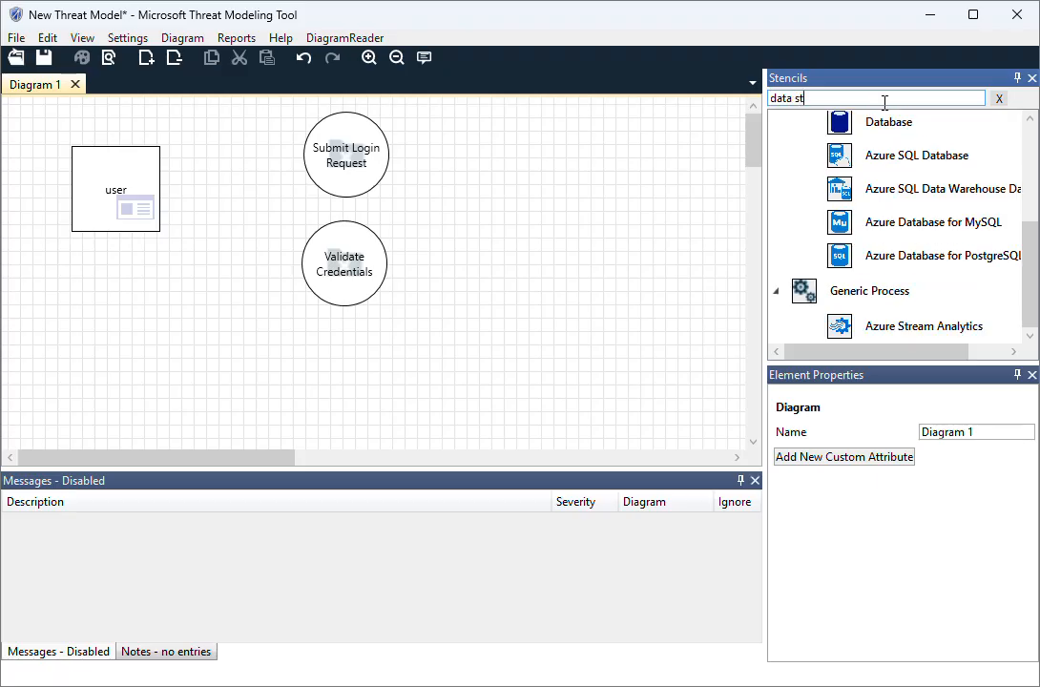
Place a Database data store below and left of Validate Credentials and rename it "D1 User Database"
{"action": "scroll", "coordinate": [906, 165], "scroll_direction": "up", "scroll_amount": 1}
{"action": "double_click", "coordinate": [906, 168]}
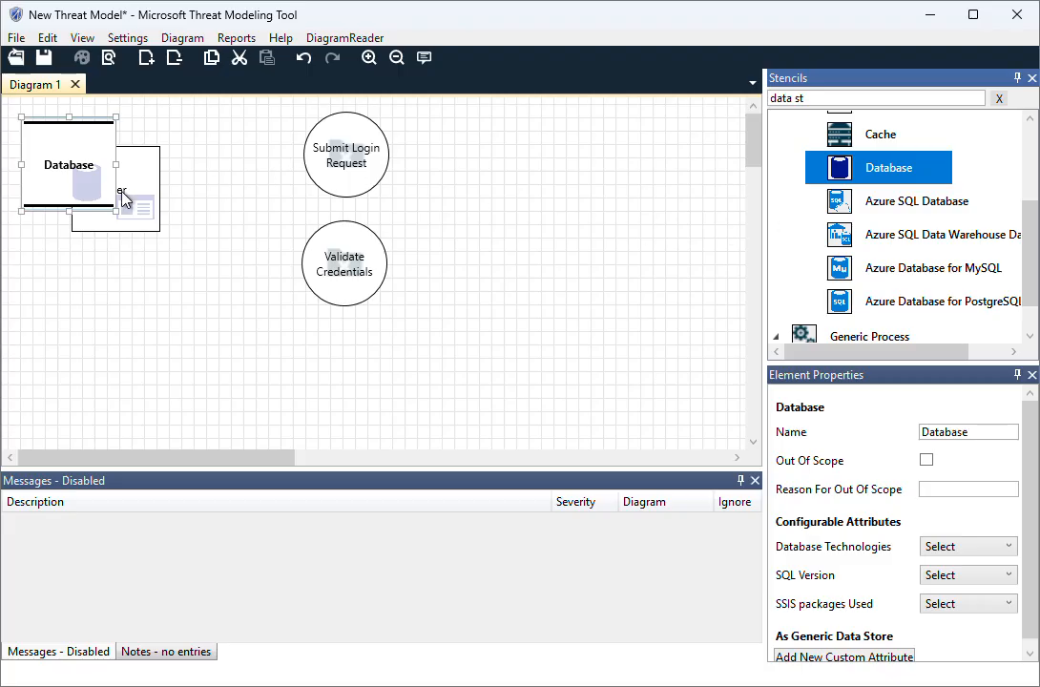
{"action": "left_click_drag", "start_coordinate": [90, 172], "coordinate": [257, 375]}
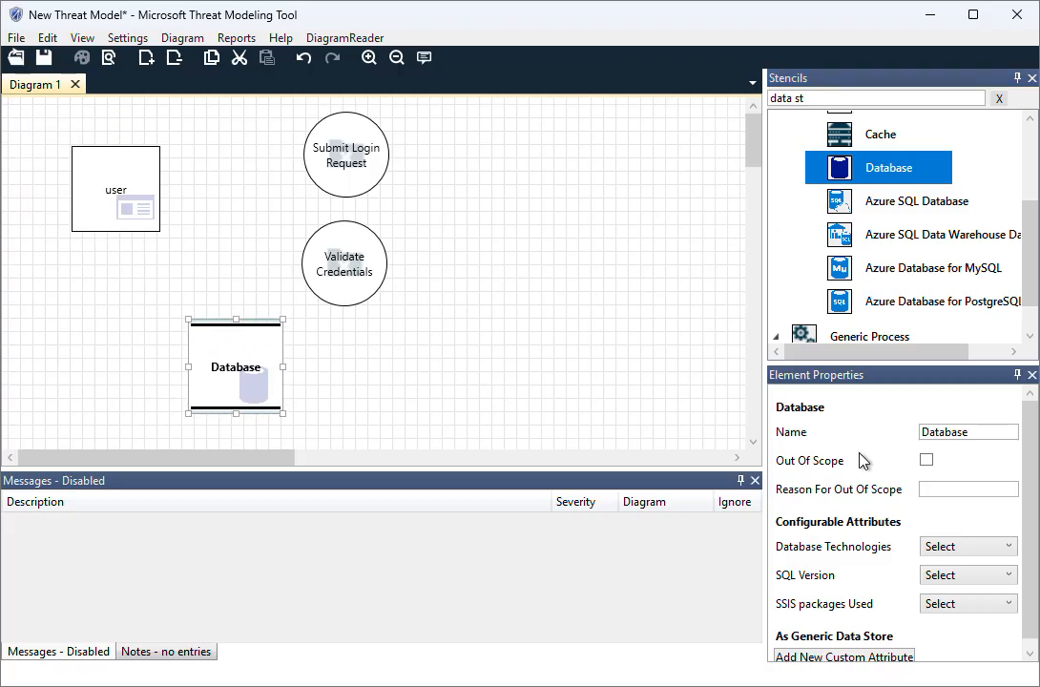
{"action": "left_click_drag", "start_coordinate": [980, 437], "coordinate": [910, 429]}
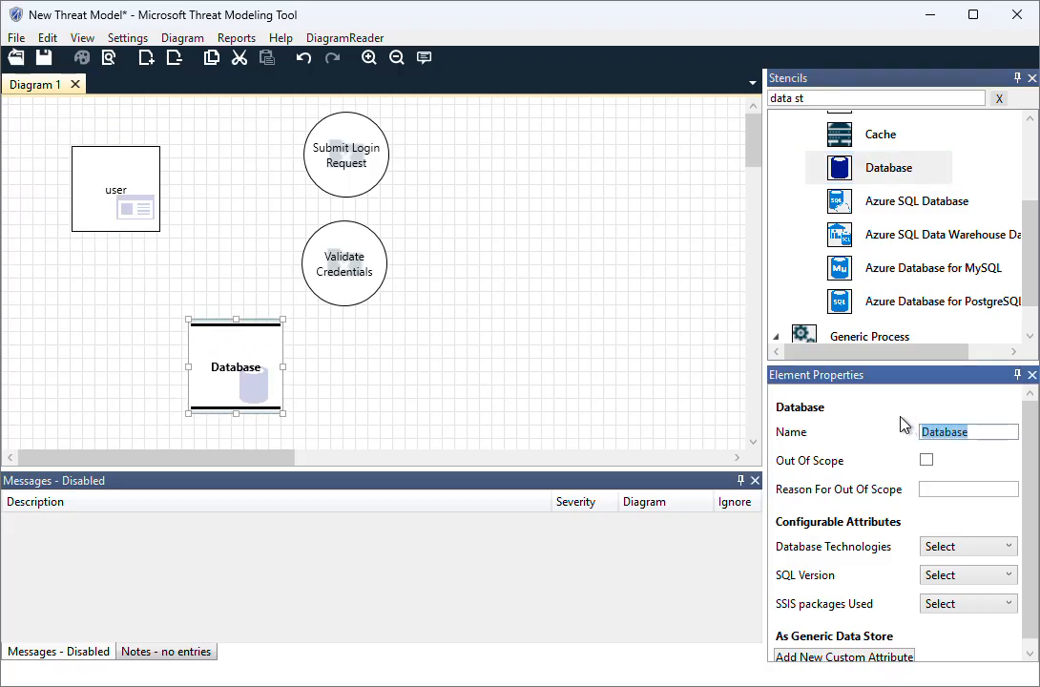
{"action": "type", "text": "D1 User Database"}
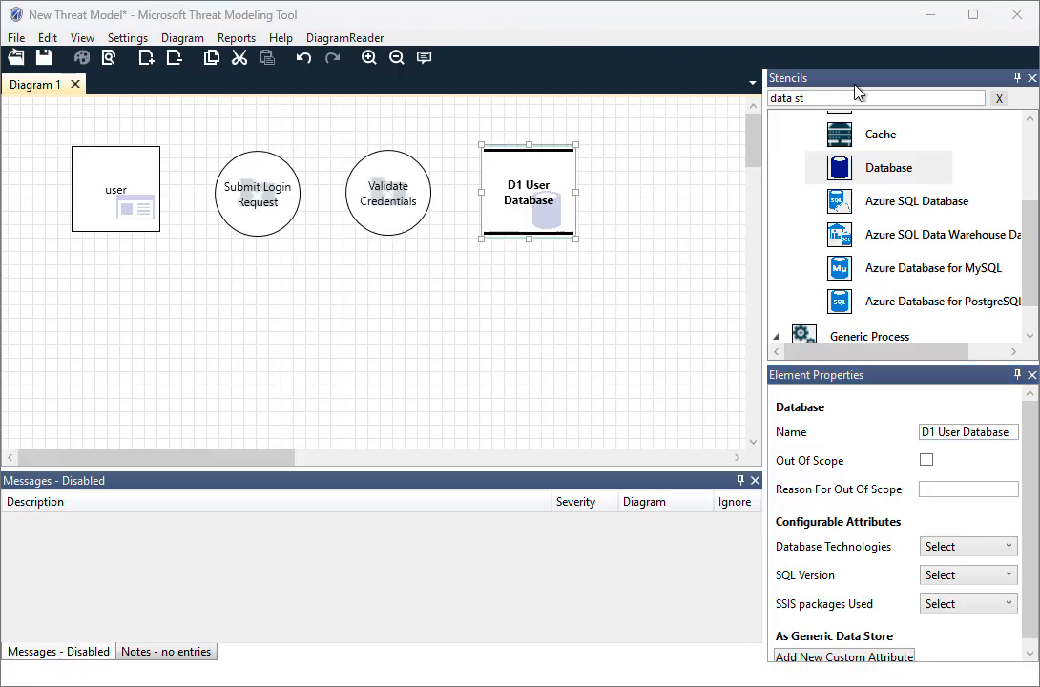
Search the stencils for "trust bou" and add a Generic Trust Line Boundary between the Submit Login Request and Validate Credentials processes
{"action": "left_click", "coordinate": [998, 99]}
{"action": "type", "text": "trust bou"}
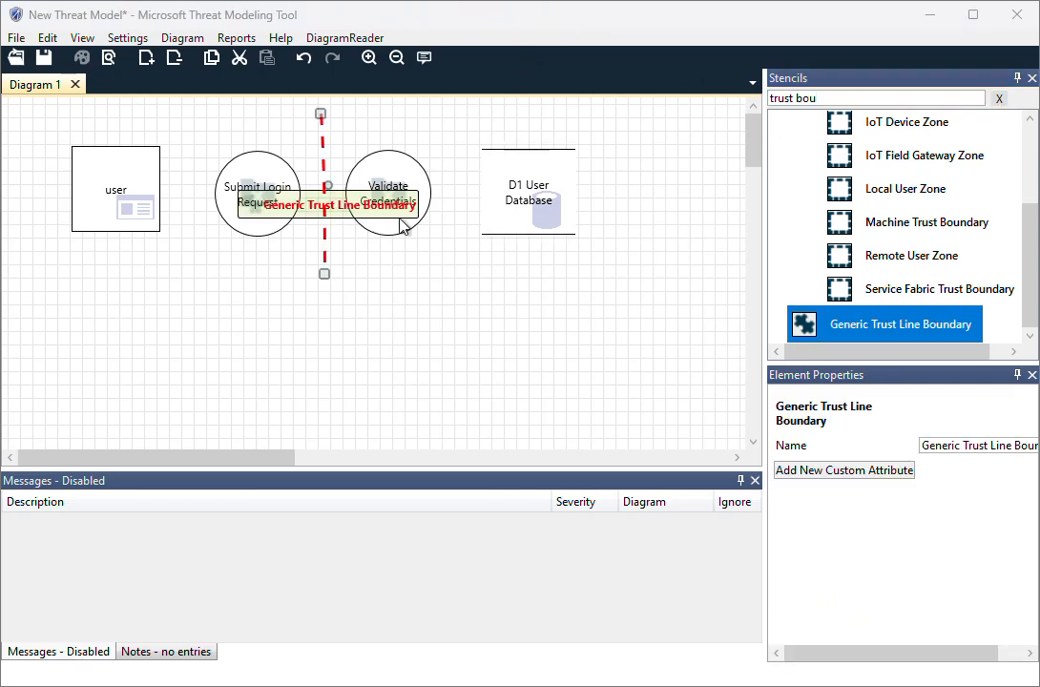
{"action": "left_click", "coordinate": [332, 211]}
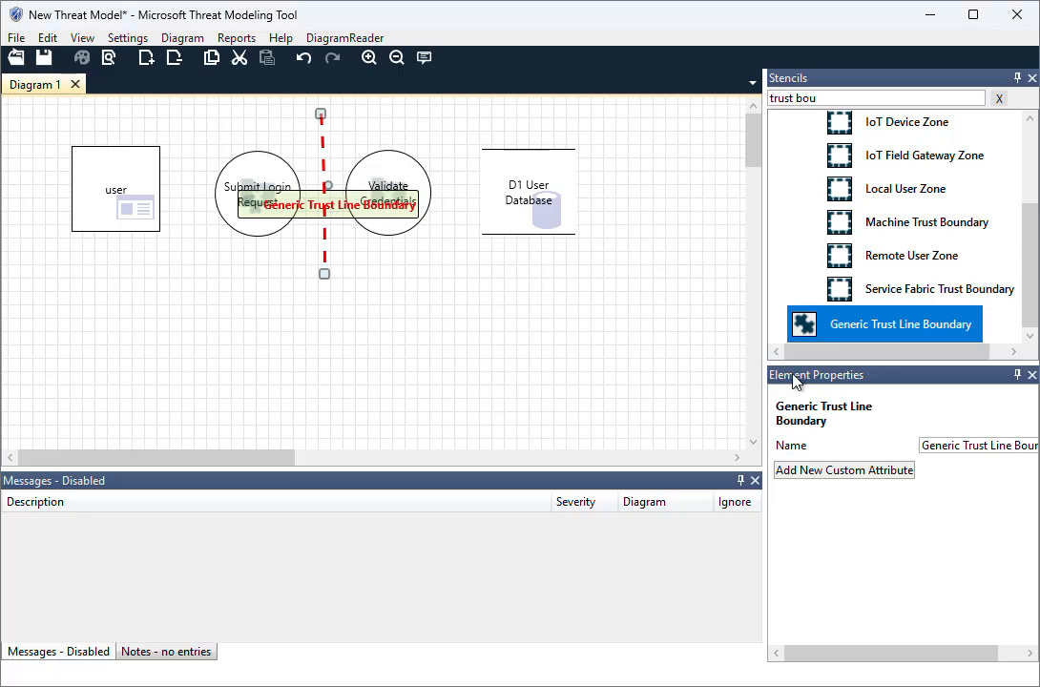
Rename the trust line boundary as "Internet (Trust Boundary)"
{"action": "left_click", "coordinate": [951, 447]}
{"action": "key", "text": "ctrl+a"}
{"action": "type", "text": "Internet (Trust Boundary)"}
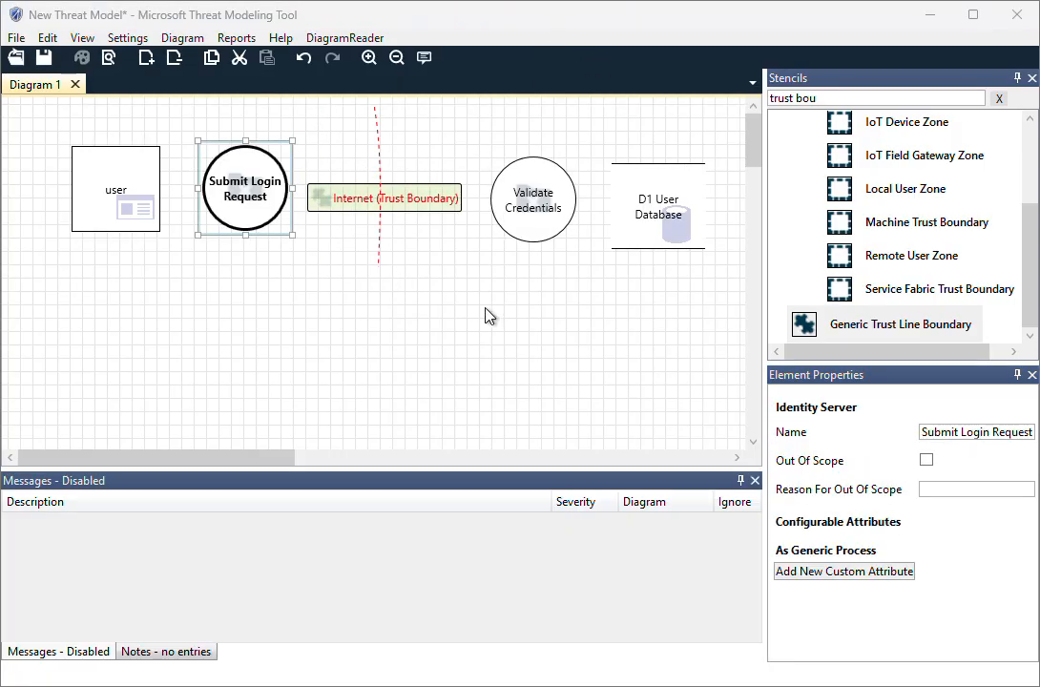
Search the stencils for "flow" and connect user to Submit Login Request with a Request data flow named "Username & Password"
{"action": "left_click", "coordinate": [998, 98]}
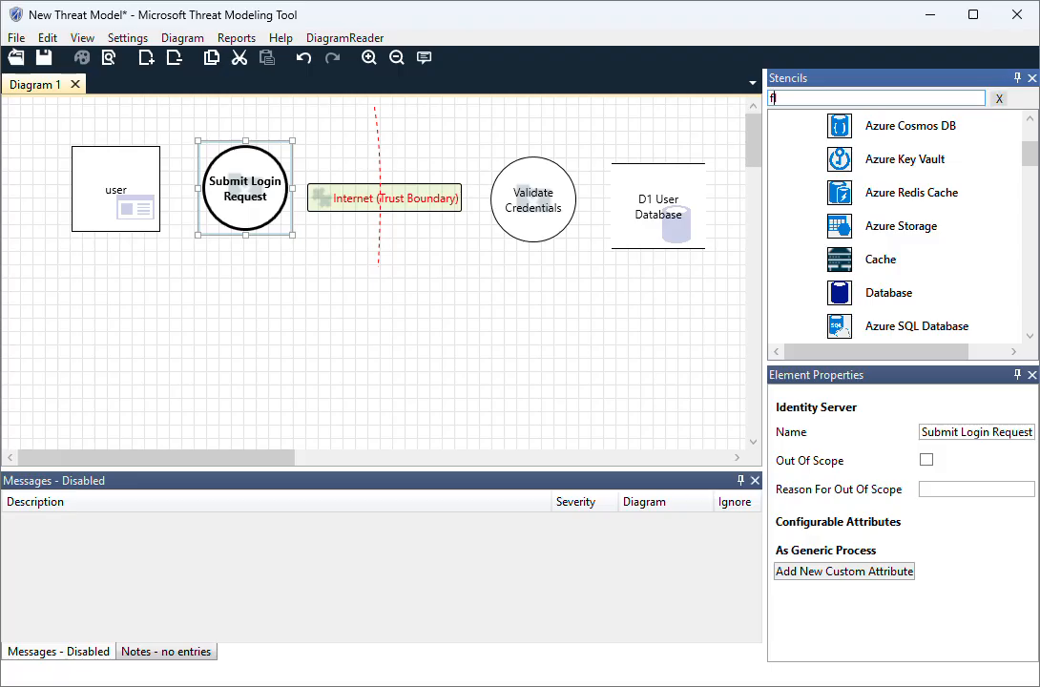
{"action": "type", "text": "flow"}
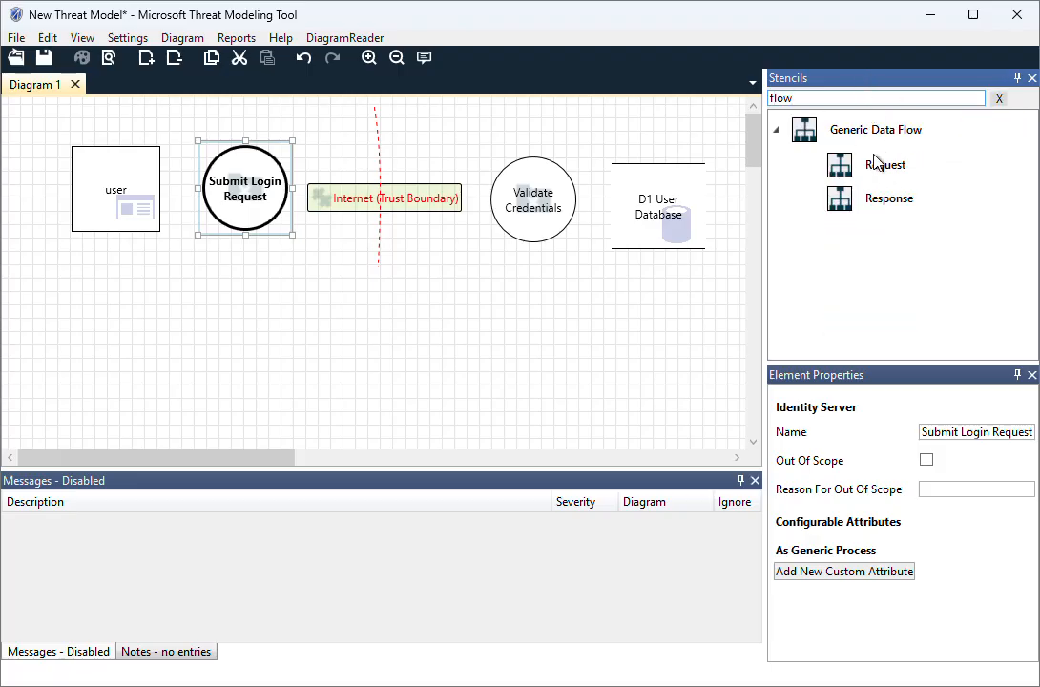
{"action": "left_click_drag", "start_coordinate": [886, 168], "coordinate": [42, 119]}
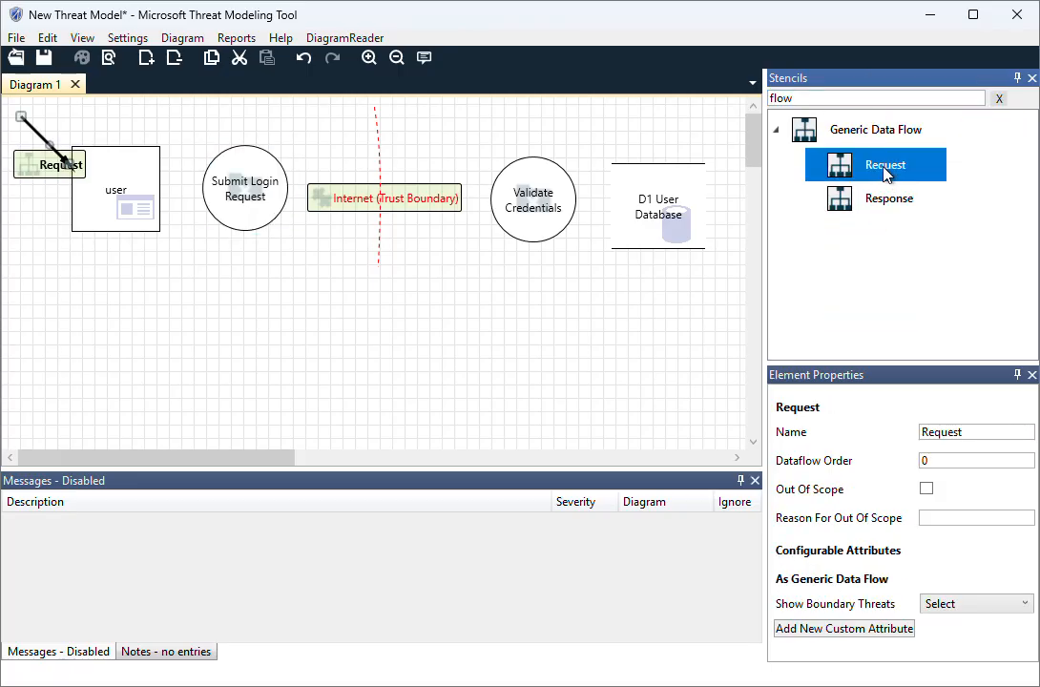
{"action": "left_click", "coordinate": [33, 131]}
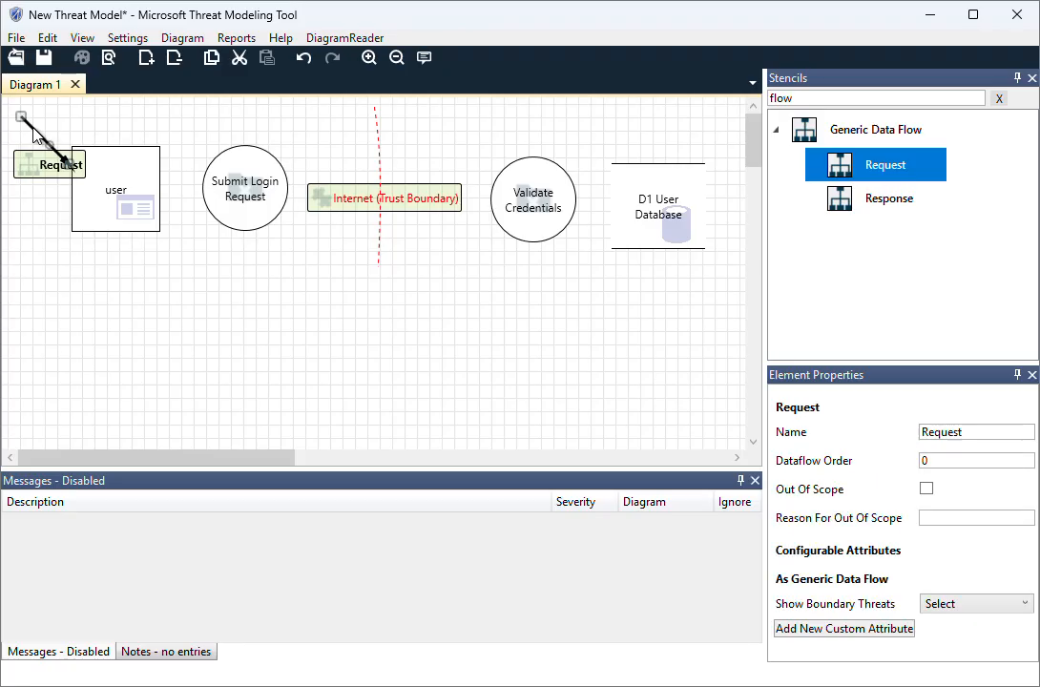
{"action": "left_click_drag", "start_coordinate": [33, 131], "coordinate": [171, 179]}
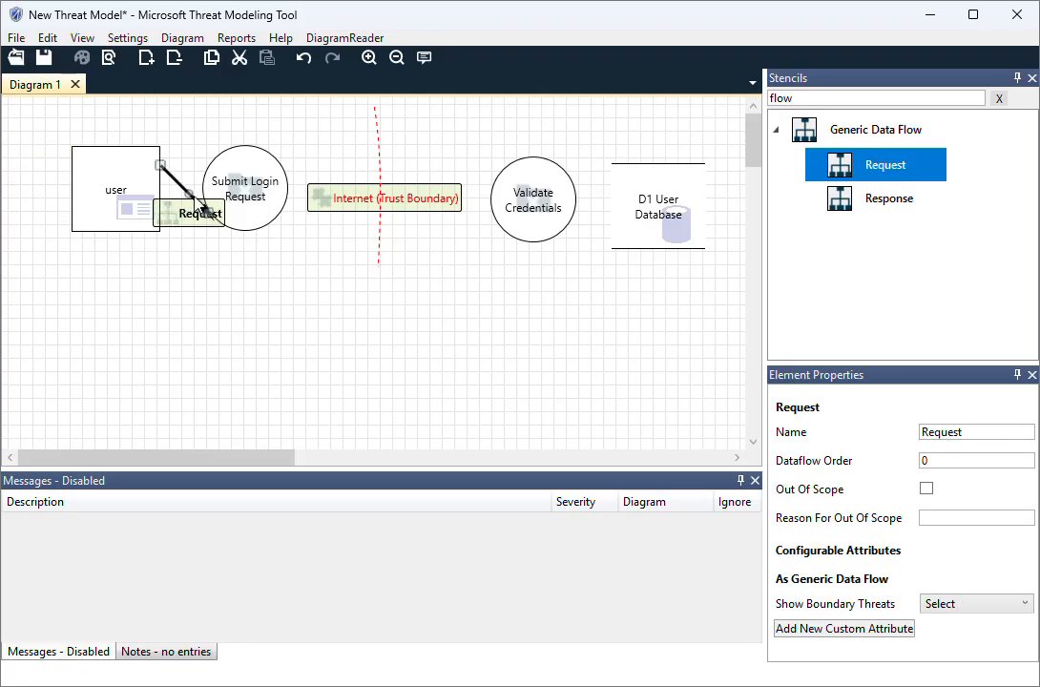
{"action": "left_click_drag", "start_coordinate": [208, 217], "coordinate": [192, 161]}
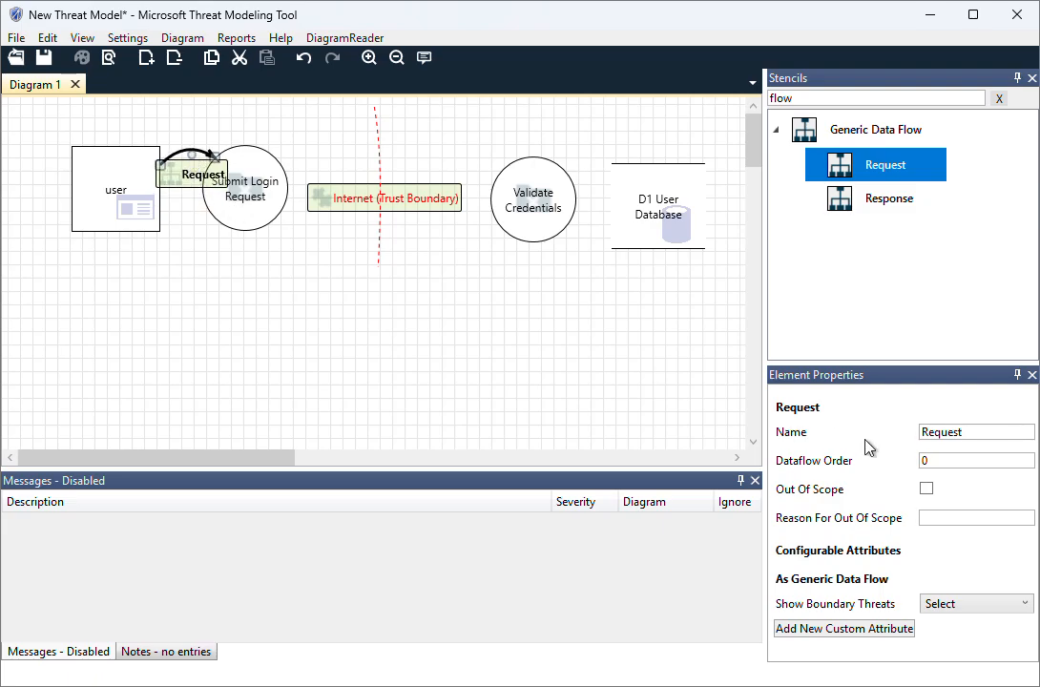
{"action": "double_click", "coordinate": [949, 434]}
{"action": "type", "text": "Username & Password"}
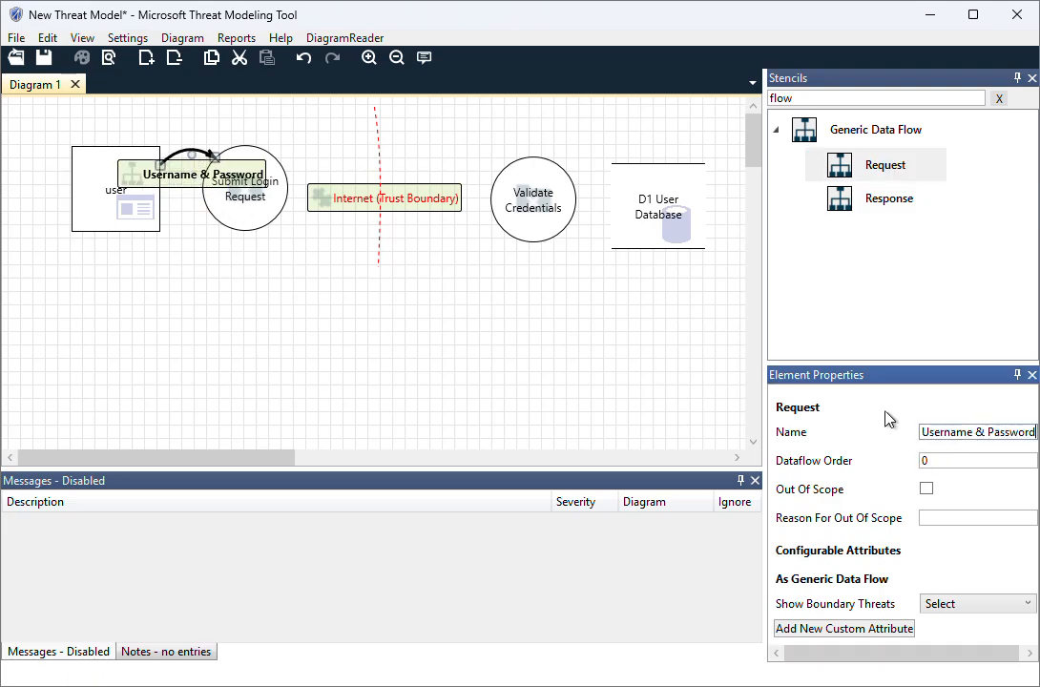
Move the user element farther from Submit Login Request, reattach the Username & Password flow to it and reshape the flow's curve
{"action": "left_click_drag", "start_coordinate": [102, 183], "coordinate": [47, 182]}
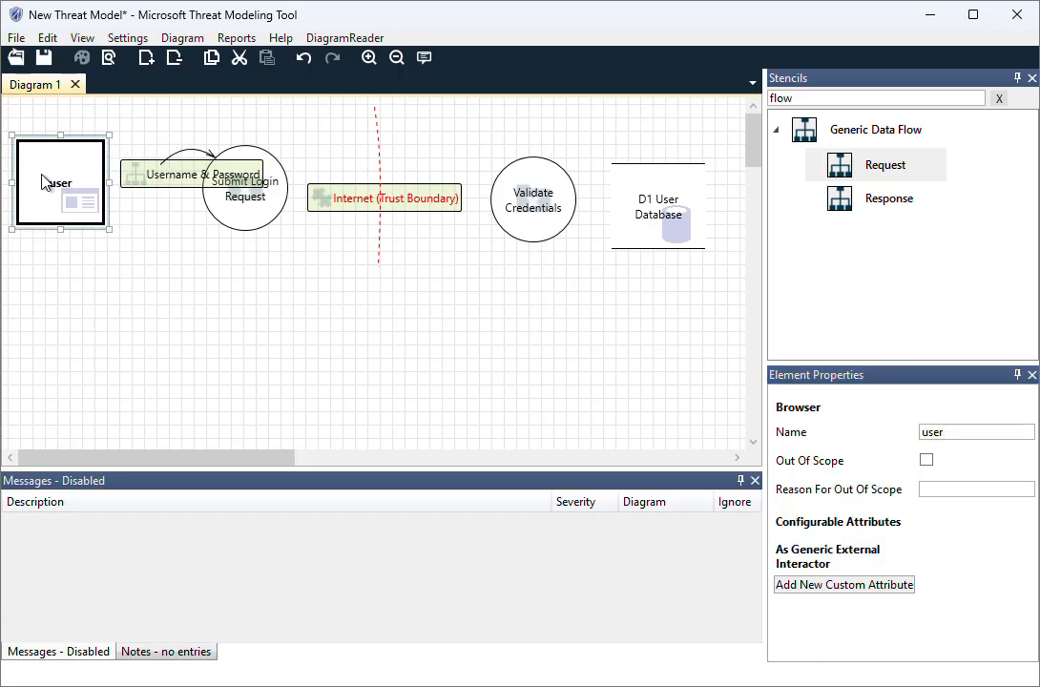
{"action": "left_click", "coordinate": [184, 159]}
{"action": "left_click_drag", "start_coordinate": [160, 164], "coordinate": [109, 187]}
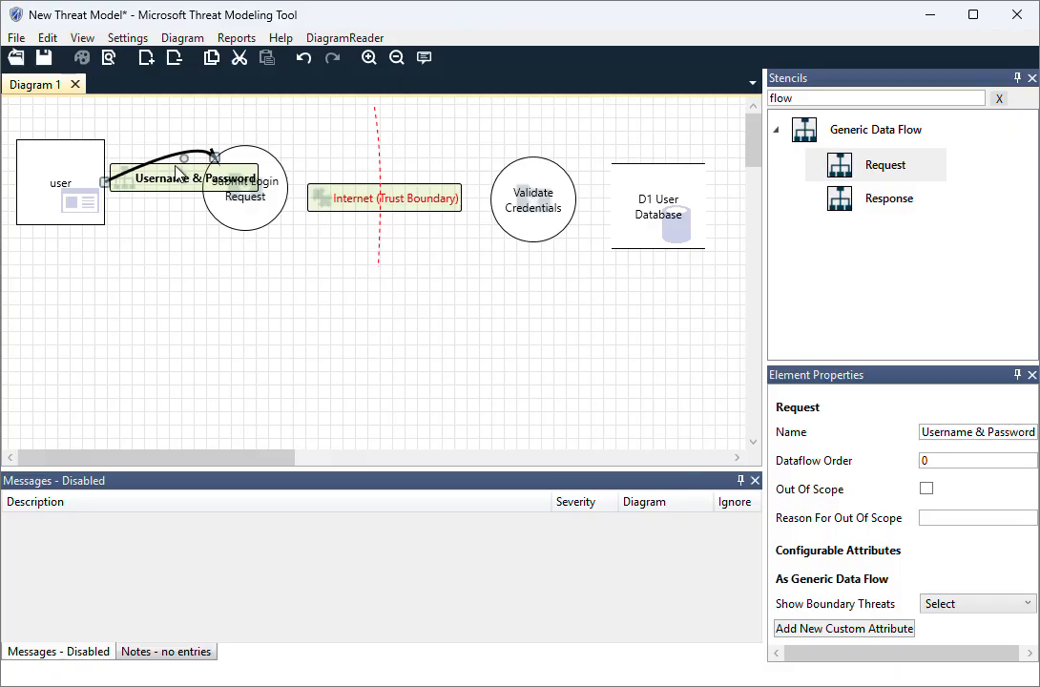
{"action": "left_click_drag", "start_coordinate": [183, 157], "coordinate": [152, 144]}
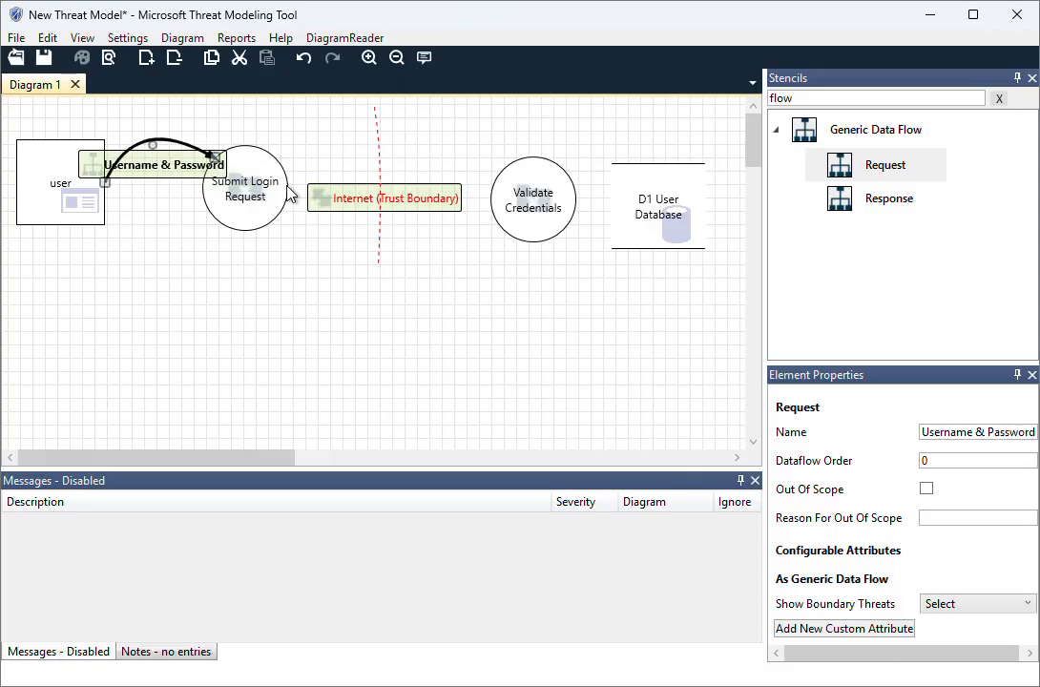
Add a Request data flow from Submit Login Request to Validate Credentials, curving it above the Internet trust boundary label
{"action": "left_click_drag", "start_coordinate": [862, 168], "coordinate": [275, 159]}
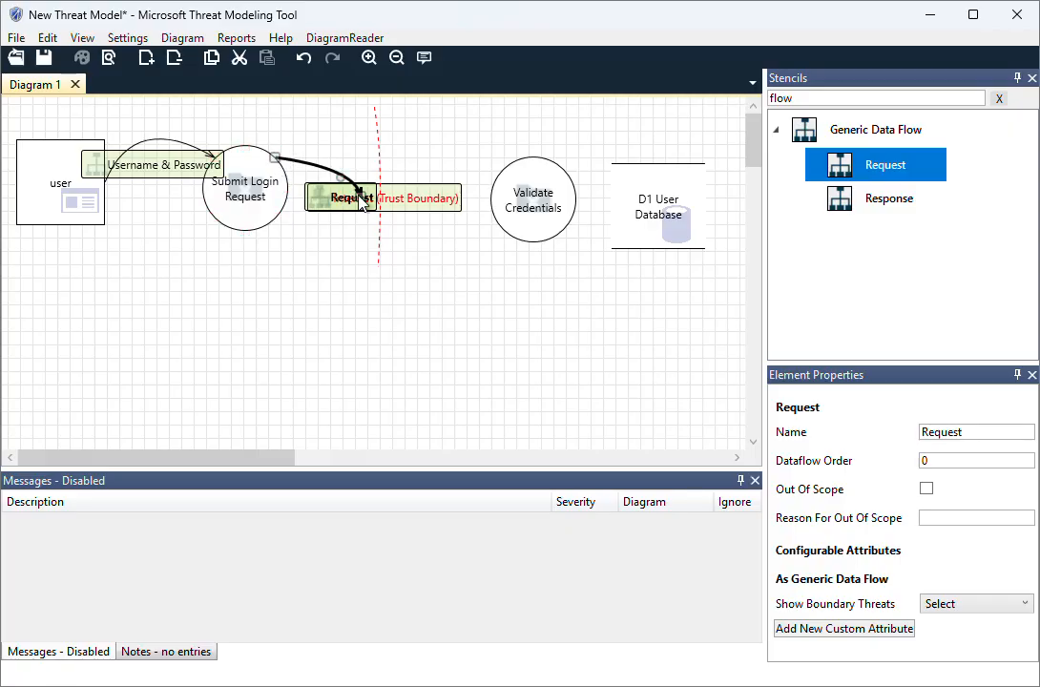
{"action": "left_click_drag", "start_coordinate": [358, 200], "coordinate": [503, 175]}
{"action": "left_click_drag", "start_coordinate": [373, 177], "coordinate": [382, 146]}
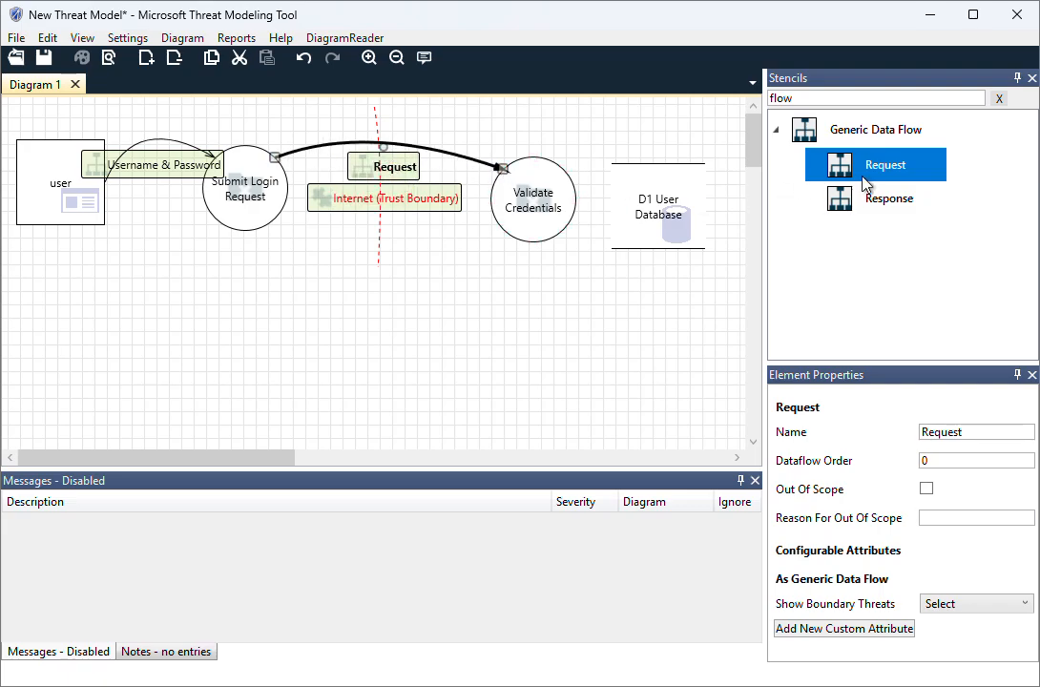
Add a Request data flow from Validate Credentials to D1 User Database with an upward curve
{"action": "double_click", "coordinate": [871, 168]}
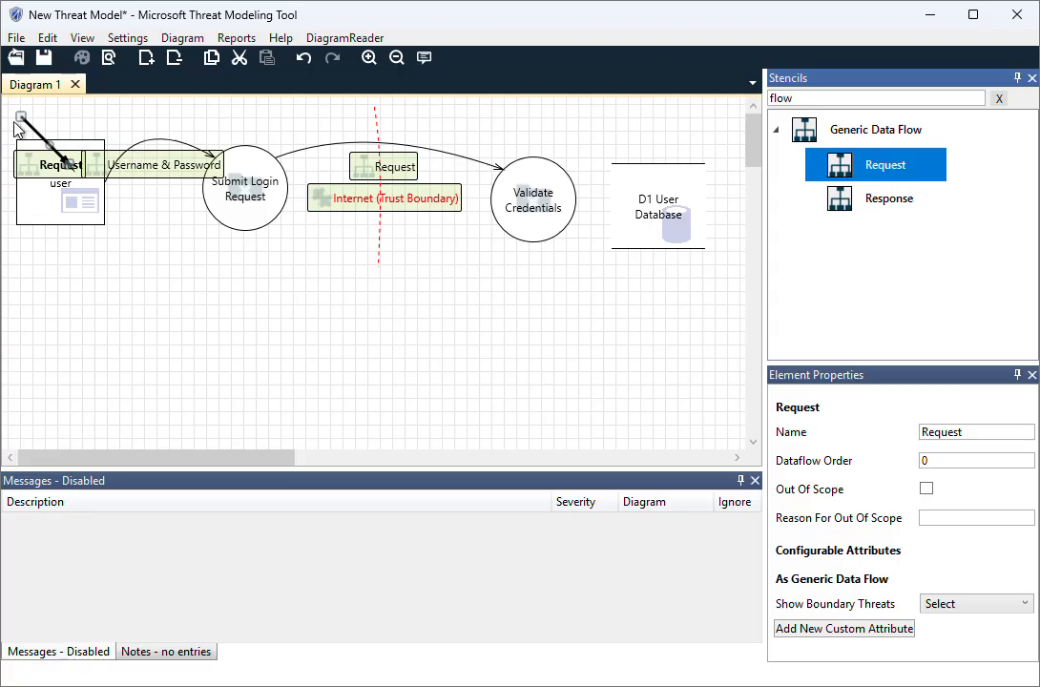
{"action": "left_click_drag", "start_coordinate": [28, 130], "coordinate": [563, 169]}
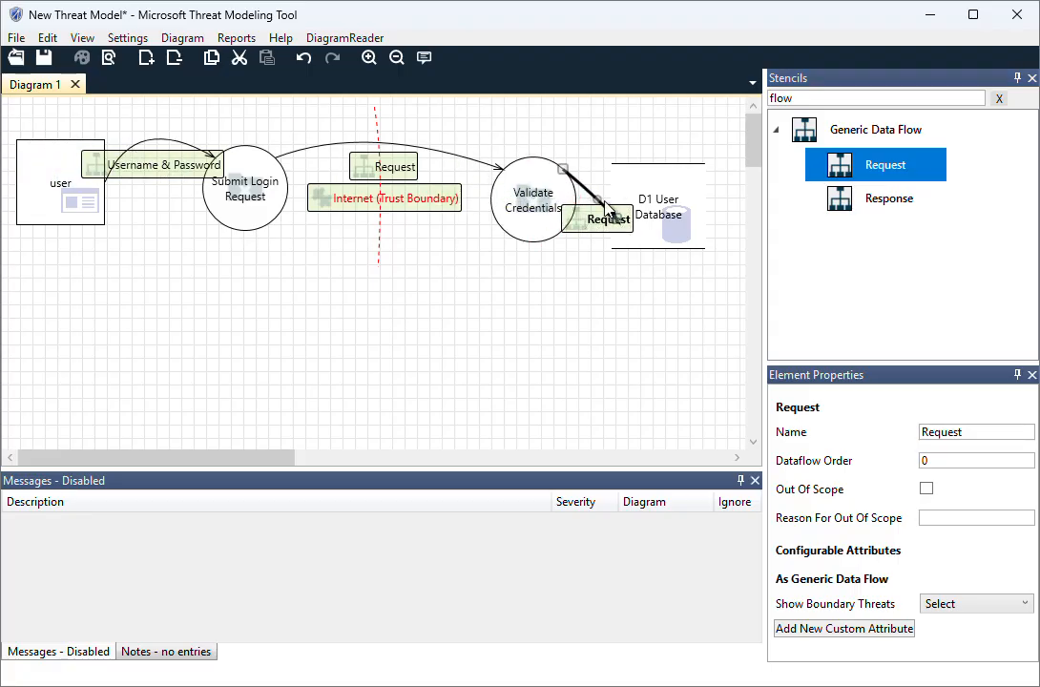
{"action": "left_click_drag", "start_coordinate": [619, 219], "coordinate": [592, 159]}
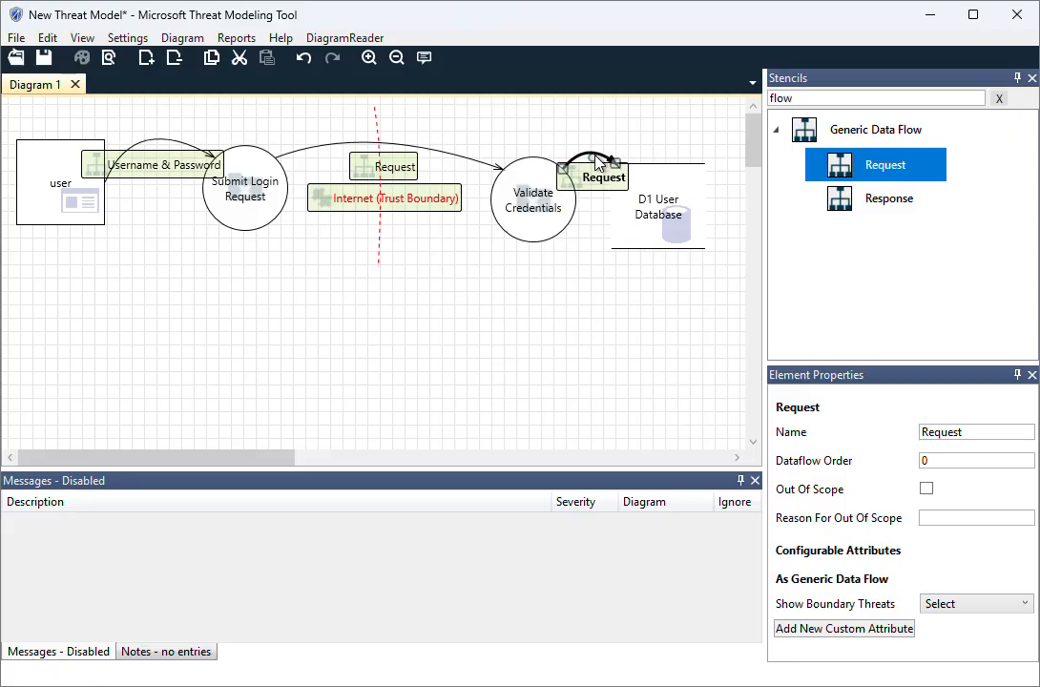
Rename the data flow from Submit Login Request to Validate Credentials as "Login Request (Credentials)"
{"action": "left_click", "coordinate": [377, 168]}
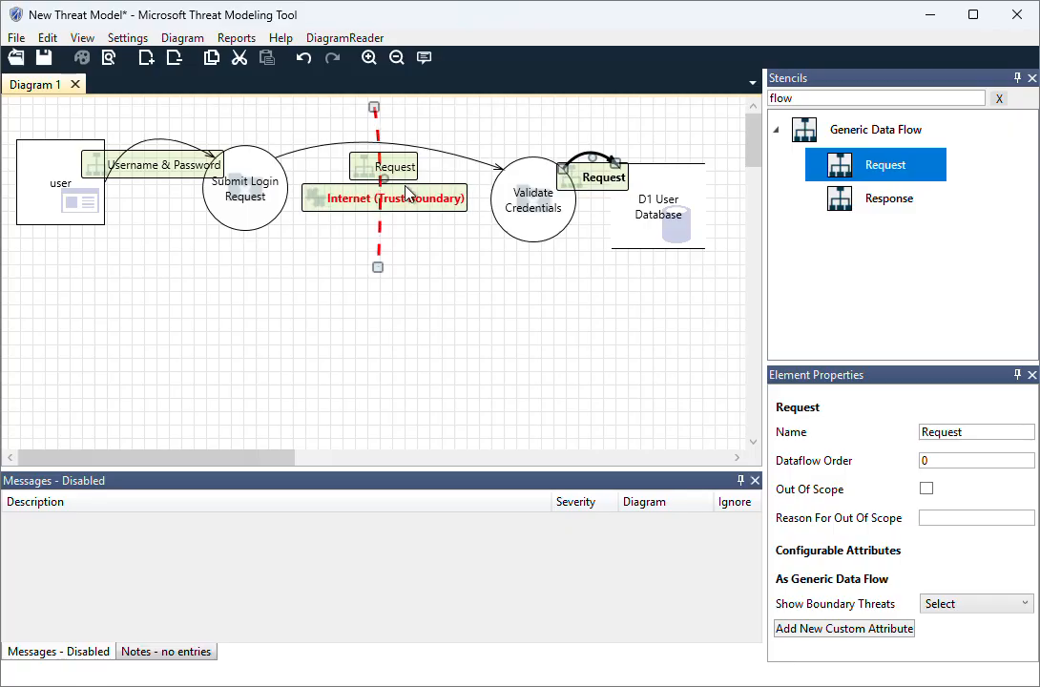
{"action": "left_click", "coordinate": [372, 169]}
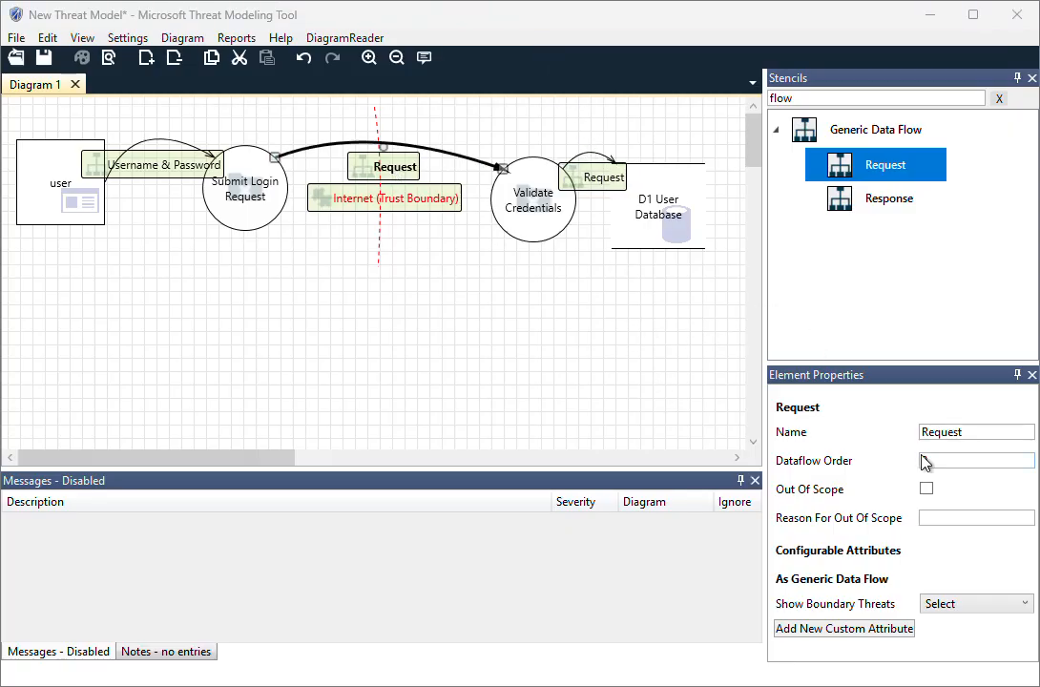
{"action": "left_click_drag", "start_coordinate": [962, 436], "coordinate": [883, 436]}
{"action": "key", "text": "ctrl+v"}
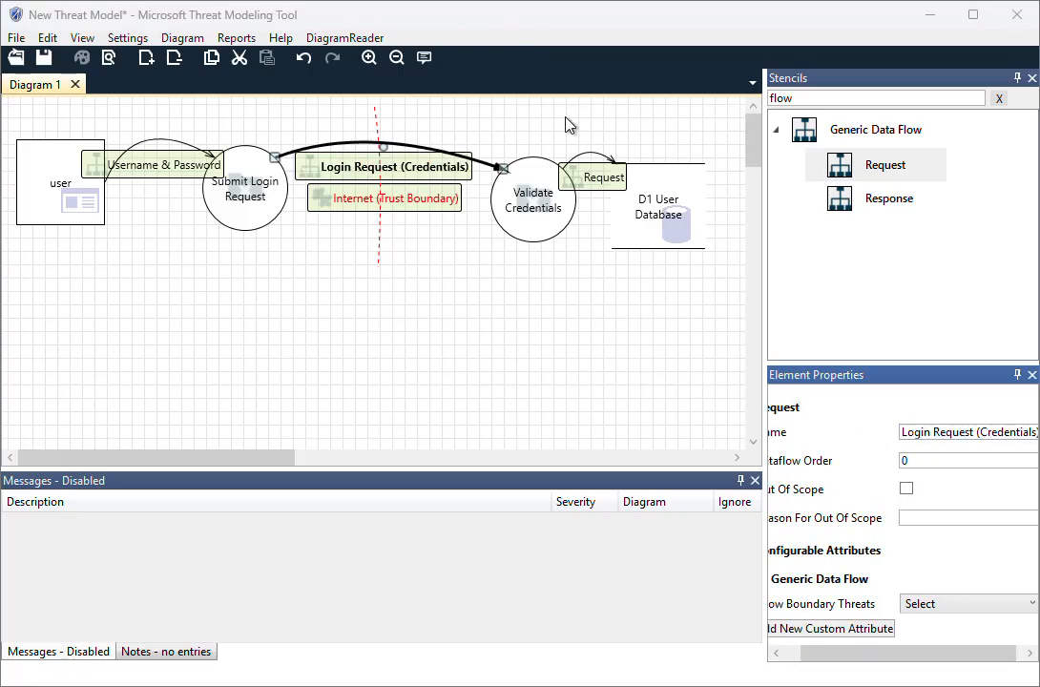
Rename the data flow from Validate Credentials to D1 User Database as "Request User Data"
{"action": "left_click", "coordinate": [593, 180]}
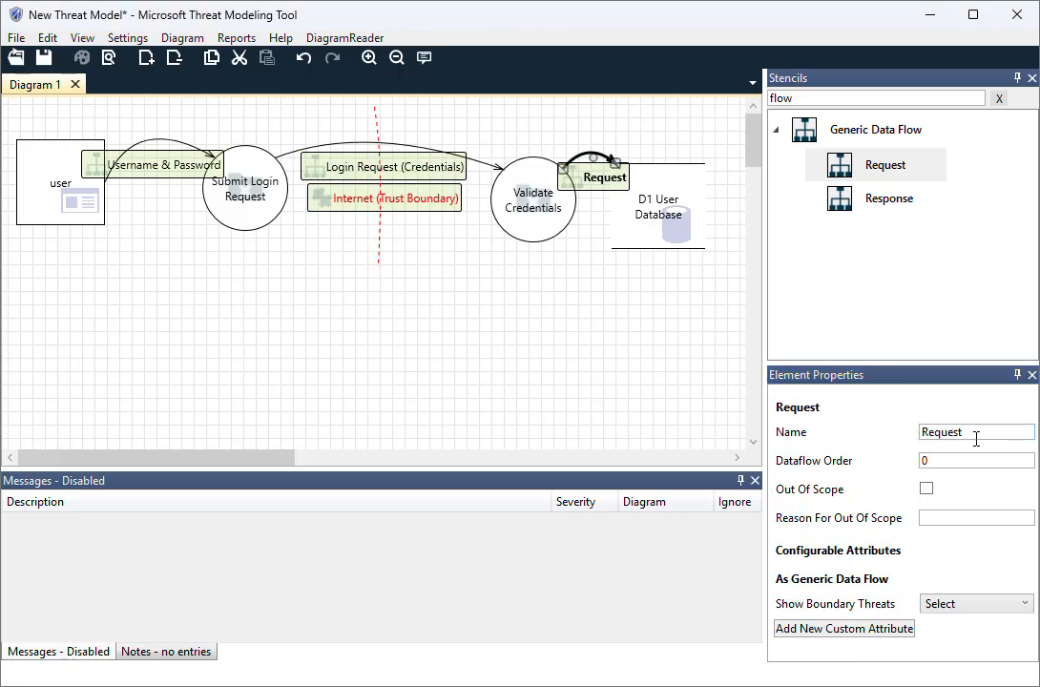
{"action": "left_click_drag", "start_coordinate": [974, 438], "coordinate": [894, 439]}
{"action": "type", "text": "Request User Data"}
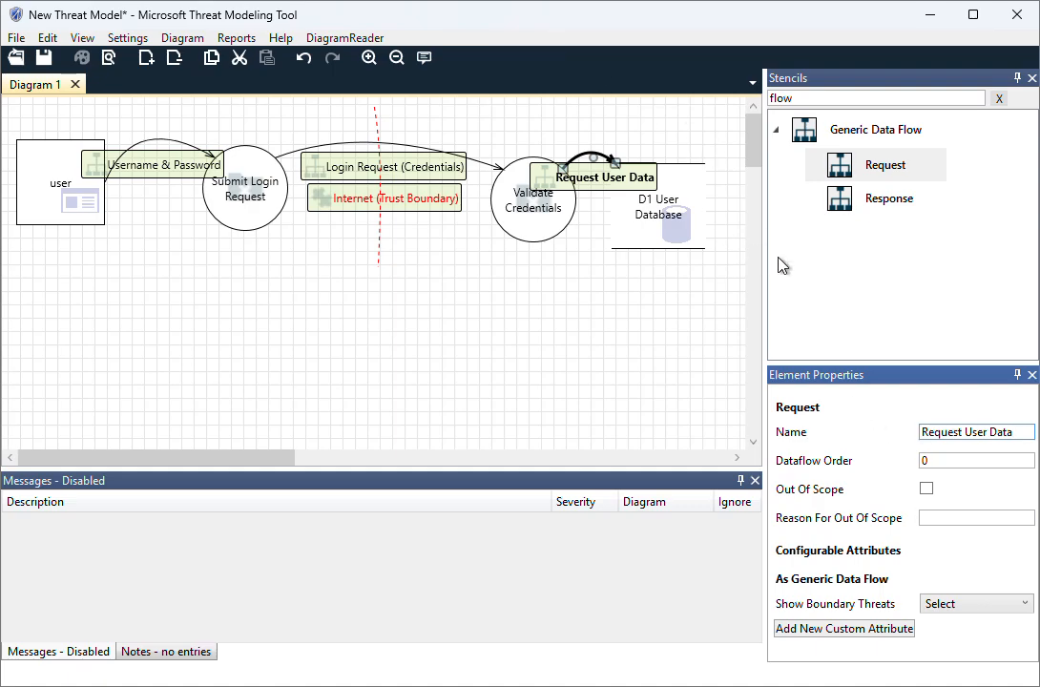
Add a Response data flow from D1 User Database back to Validate Credentials and name it "User Data / Password Hash"
{"action": "double_click", "coordinate": [819, 206]}
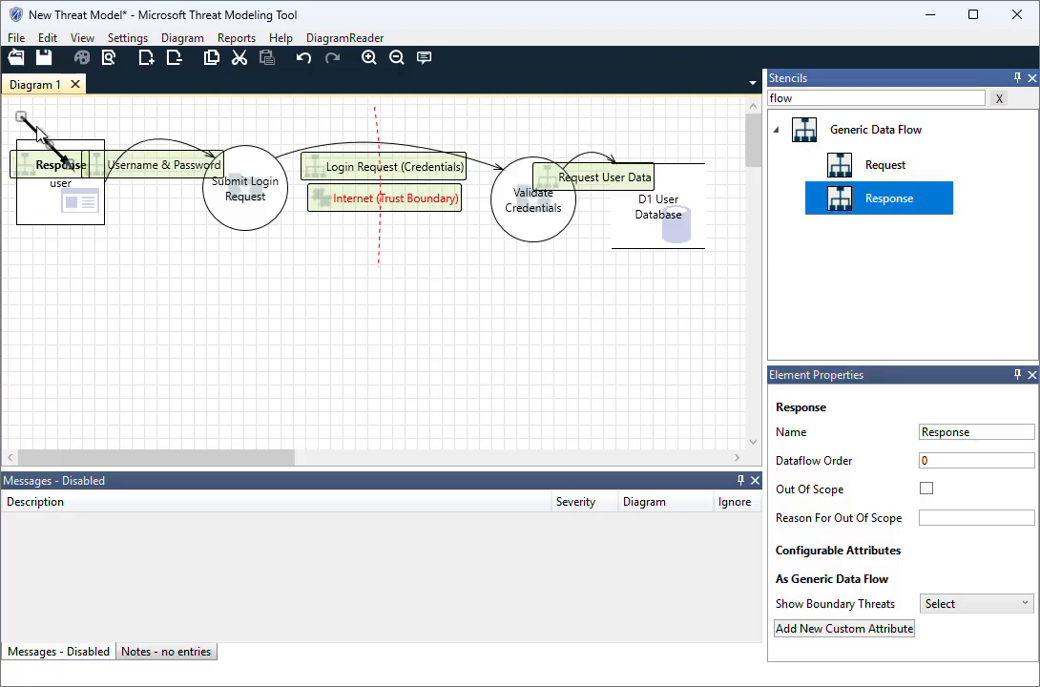
{"action": "left_click_drag", "start_coordinate": [34, 129], "coordinate": [614, 206]}
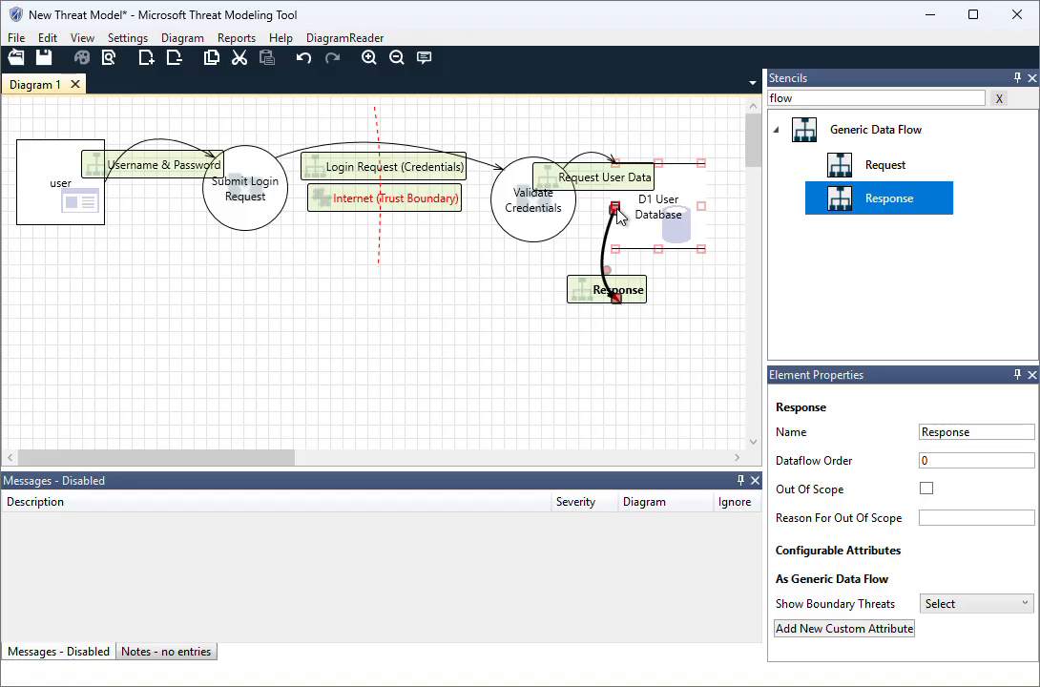
{"action": "left_click_drag", "start_coordinate": [616, 298], "coordinate": [565, 230]}
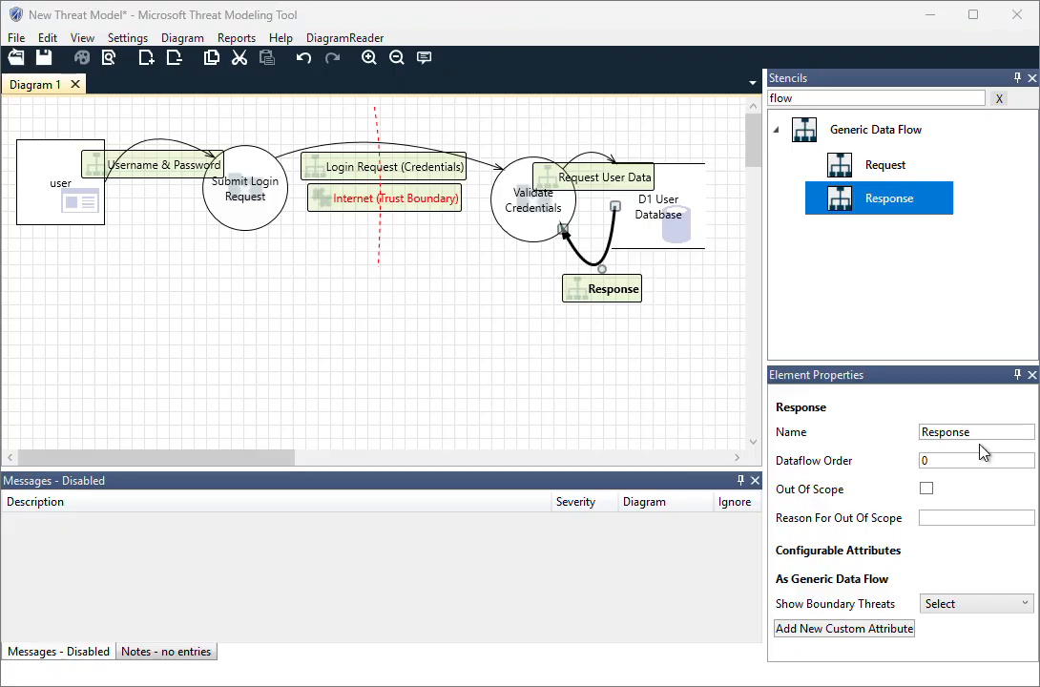
{"action": "double_click", "coordinate": [930, 431]}
{"action": "key", "text": "ctrl+v"}
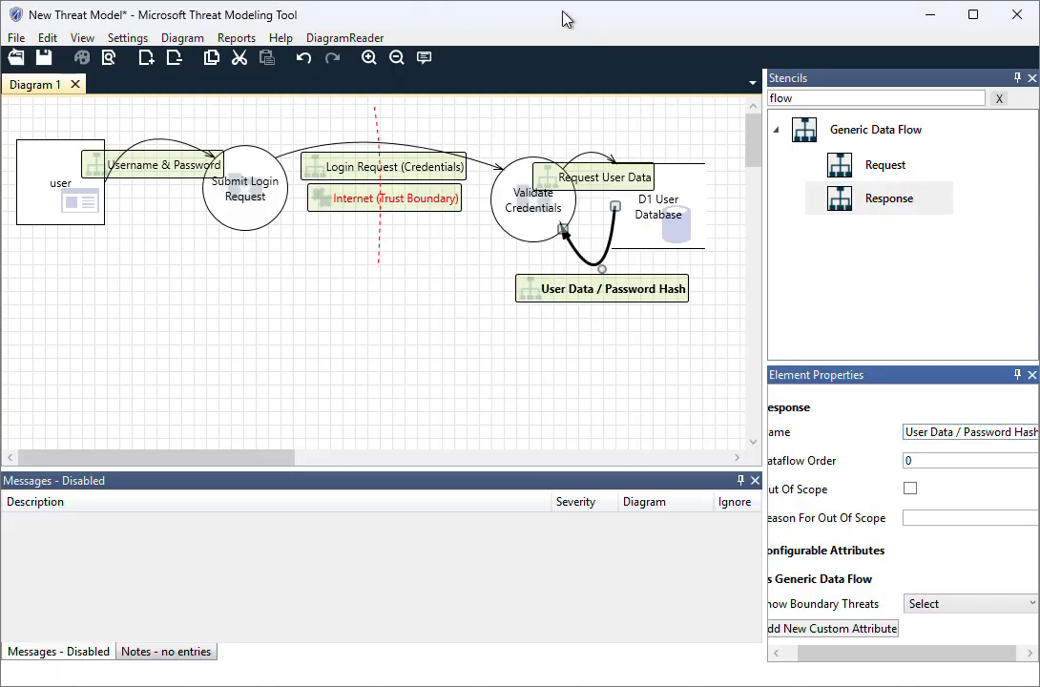
Add a Response data flow from Validate Credentials back to Submit Login Request, running below the Internet trust boundary label
{"action": "left_click", "coordinate": [370, 217]}
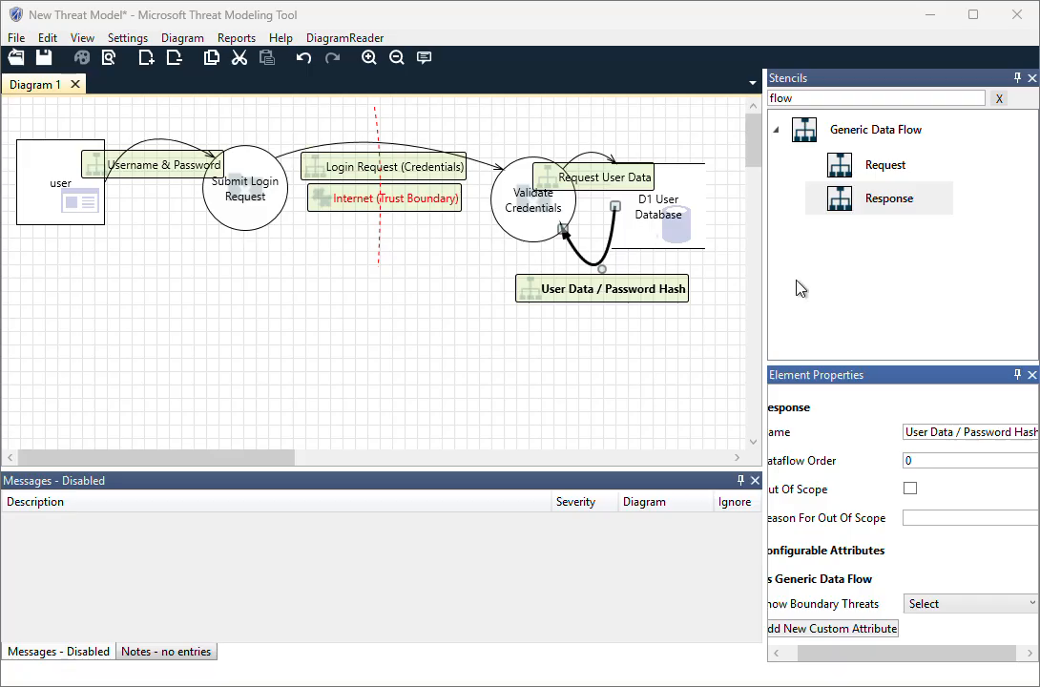
{"action": "left_click", "coordinate": [870, 208]}
{"action": "left_click_drag", "start_coordinate": [870, 212], "coordinate": [37, 107]}
{"action": "left_click", "coordinate": [55, 124]}
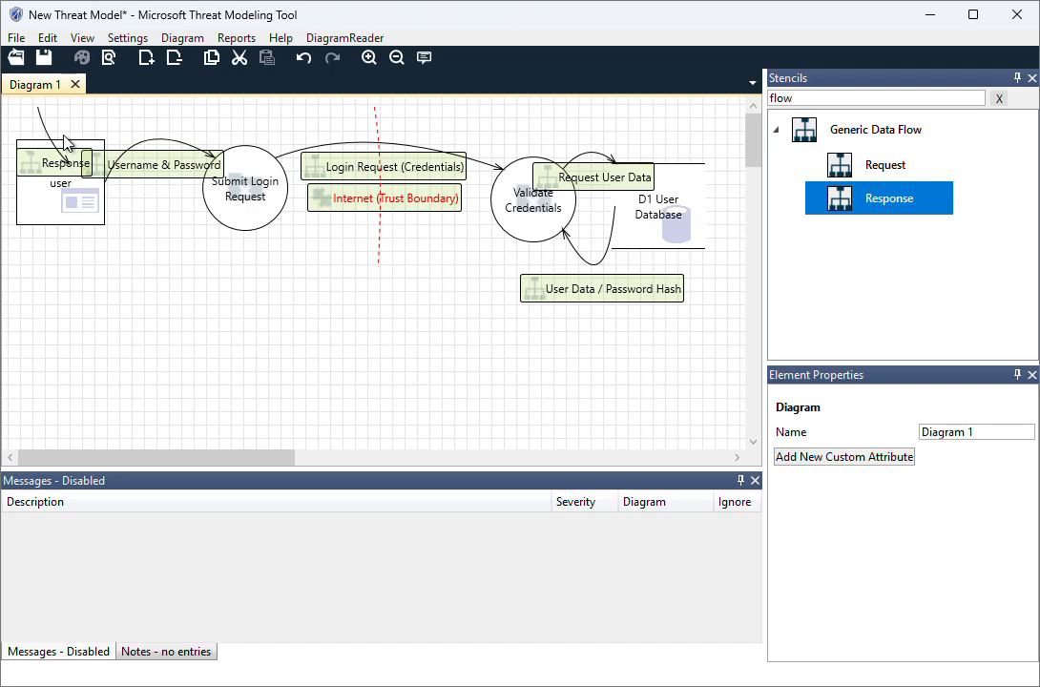
{"action": "left_click", "coordinate": [42, 125]}
{"action": "left_click_drag", "start_coordinate": [43, 128], "coordinate": [503, 229]}
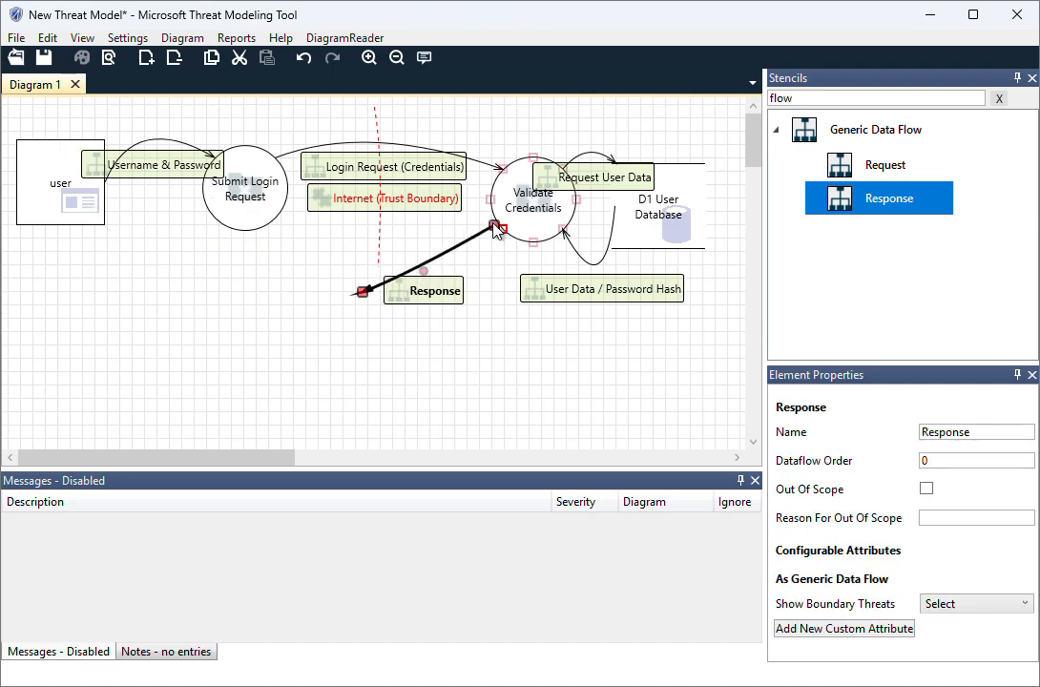
{"action": "left_click_drag", "start_coordinate": [362, 296], "coordinate": [275, 219]}
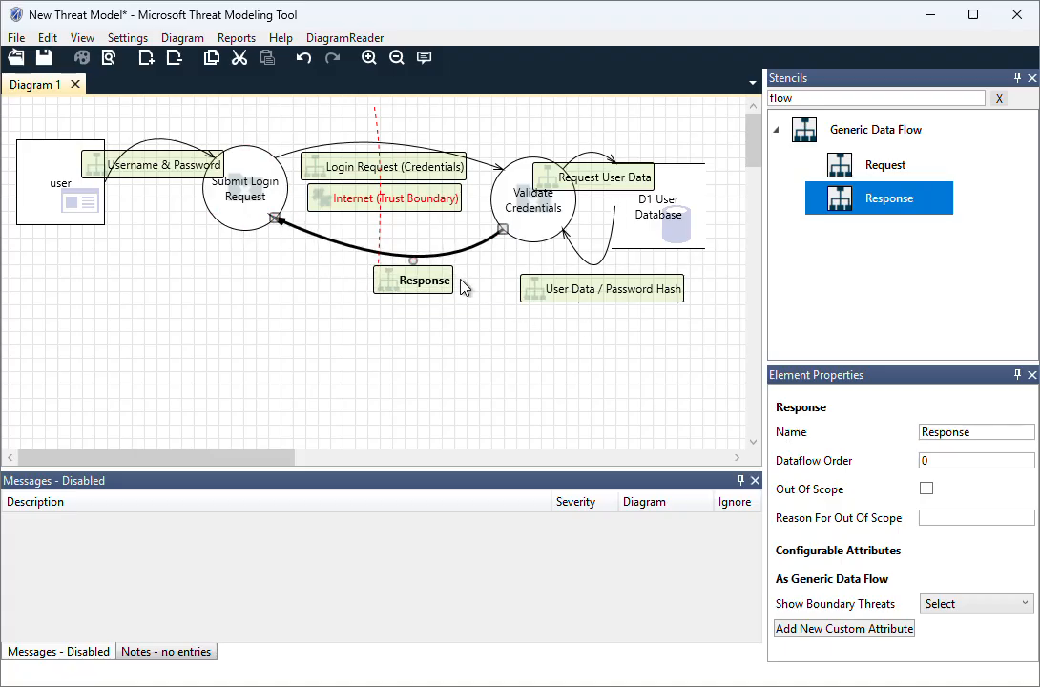
Name the Response flow into Submit Login Request "Login Success/Failure + Session Token" and flatten its curve
{"action": "left_click", "coordinate": [981, 432]}
{"action": "key", "text": "ctrl+a"}
{"action": "key", "text": "ctrl+v"}
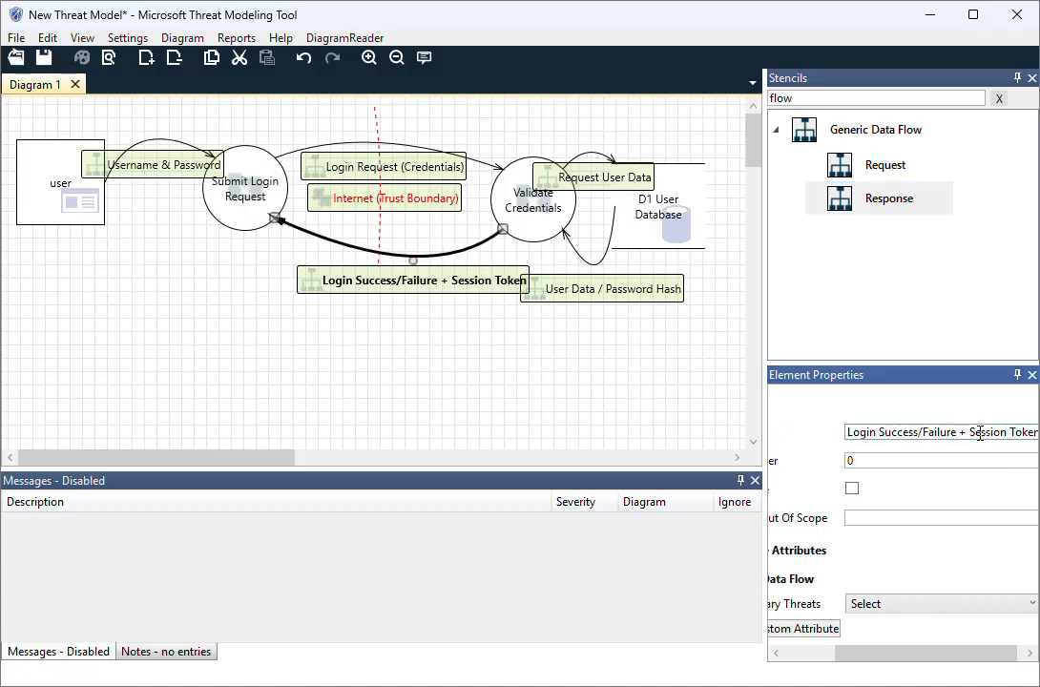
{"action": "left_click_drag", "start_coordinate": [400, 293], "coordinate": [379, 267]}
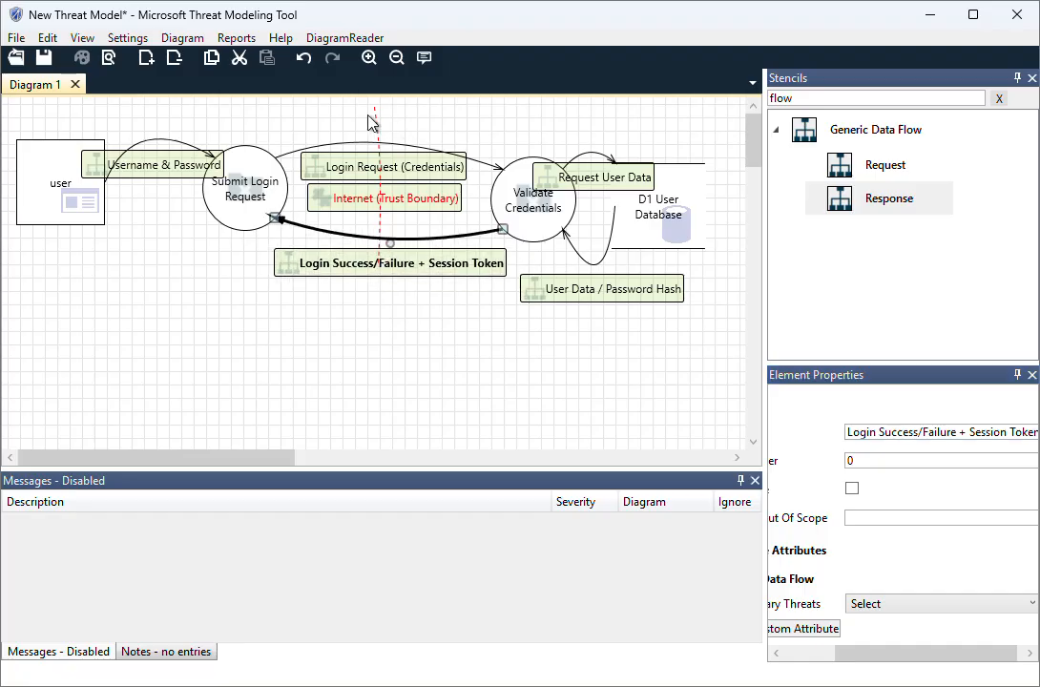
Add a Response data flow from Submit Login Request back to user, curved below, and name it "Dashboard / Error Message"
{"action": "left_click_drag", "start_coordinate": [908, 189], "coordinate": [204, 191]}
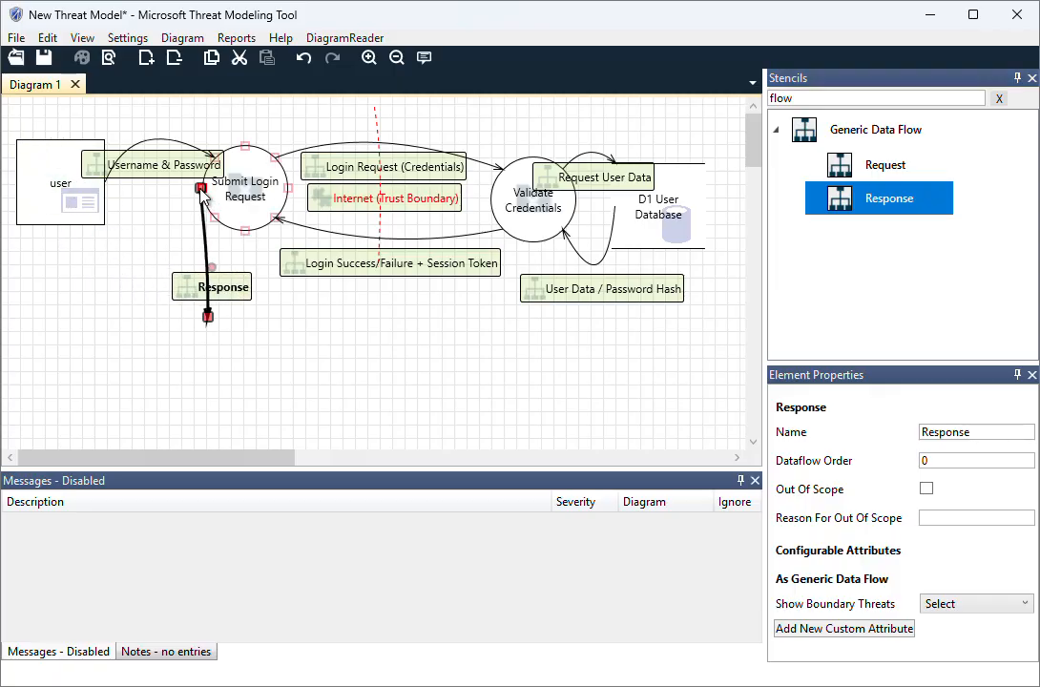
{"action": "left_click_drag", "start_coordinate": [210, 321], "coordinate": [108, 189]}
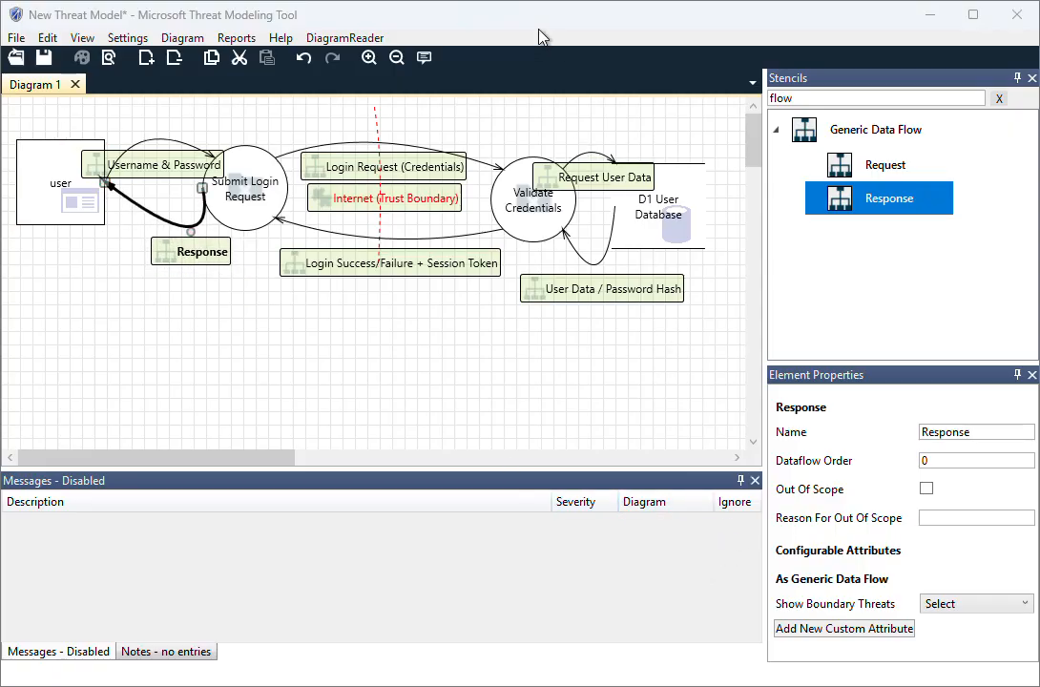
{"action": "left_click_drag", "start_coordinate": [188, 241], "coordinate": [153, 215]}
{"action": "left_click", "coordinate": [968, 430]}
{"action": "left_click_drag", "start_coordinate": [968, 429], "coordinate": [831, 429]}
{"action": "type", "text": "Dashboard / Error Message"}
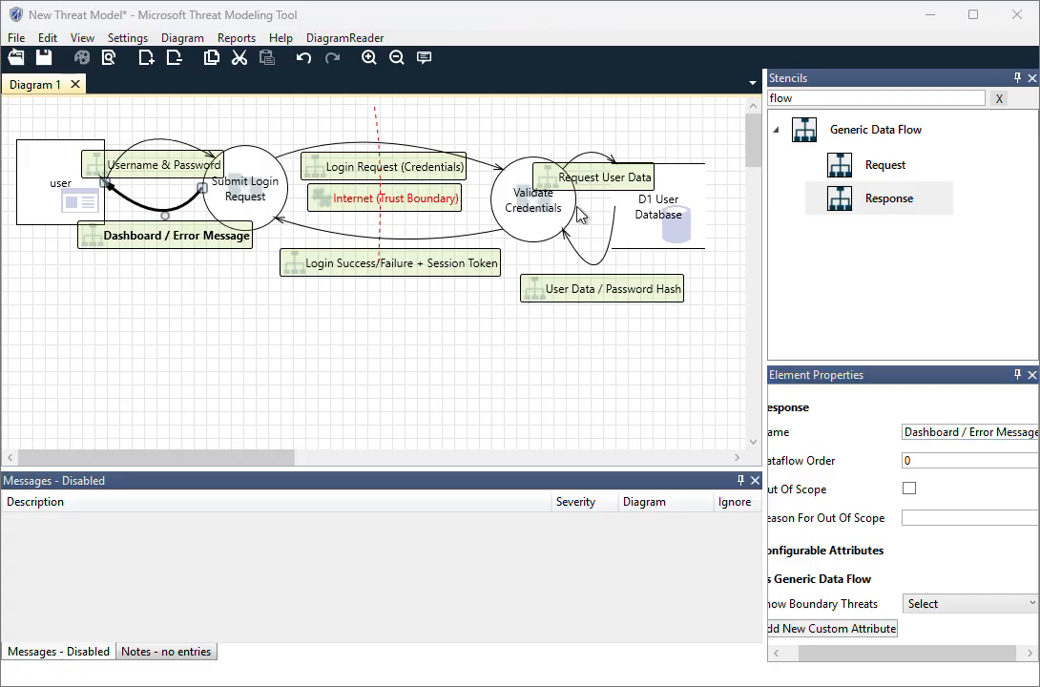
Switch to the AWS Skill Builder page in the browser and view the vehicle registration architecture diagram
{"action": "key", "text": "alt+Tab"}
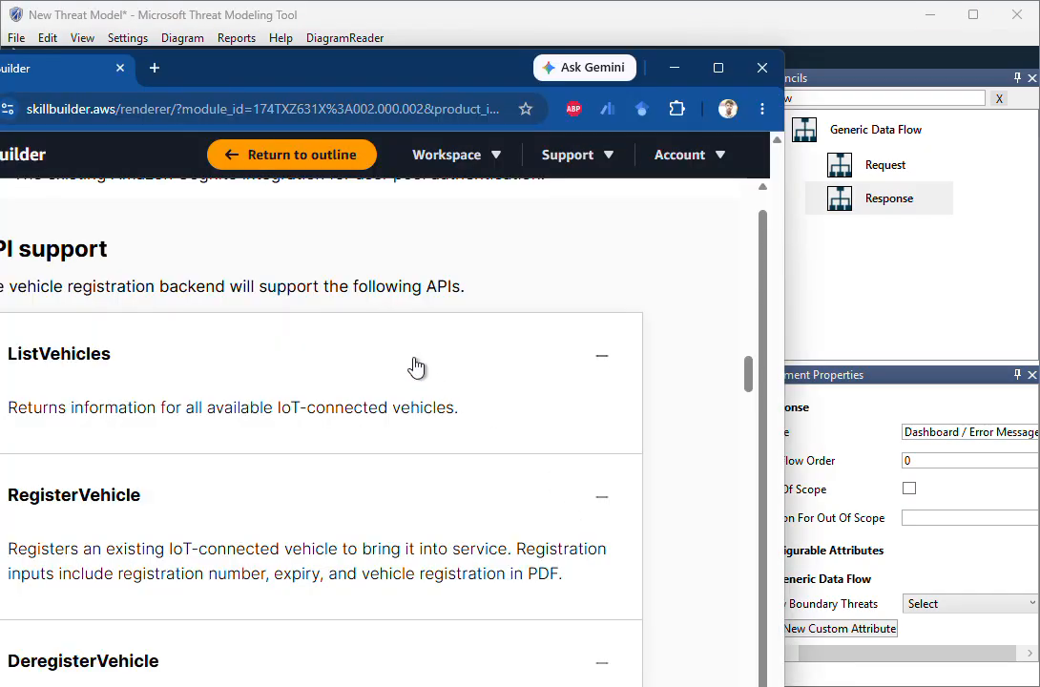
{"action": "left_click_drag", "start_coordinate": [460, 68], "coordinate": [591, 74]}
{"action": "scroll", "coordinate": [476, 267], "scroll_direction": "up", "scroll_amount": 5}
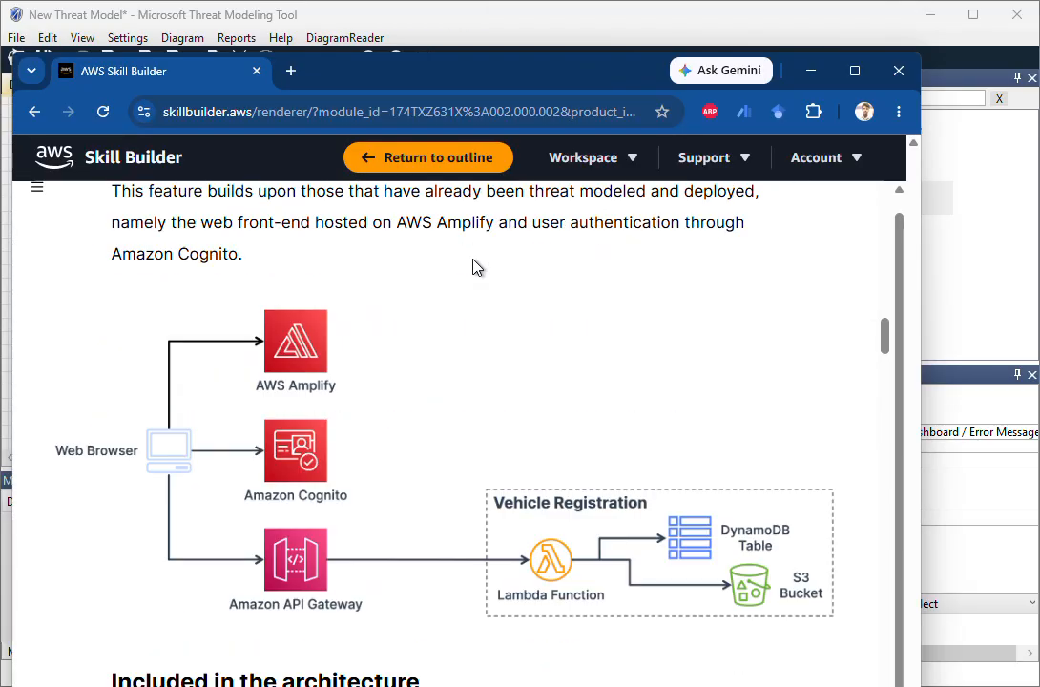
Read the vehicle registration feature's introduction and user story, and return to the login diagram in Microsoft Threat Modeling Tool
{"action": "scroll", "coordinate": [475, 270], "scroll_direction": "up", "scroll_amount": 4}
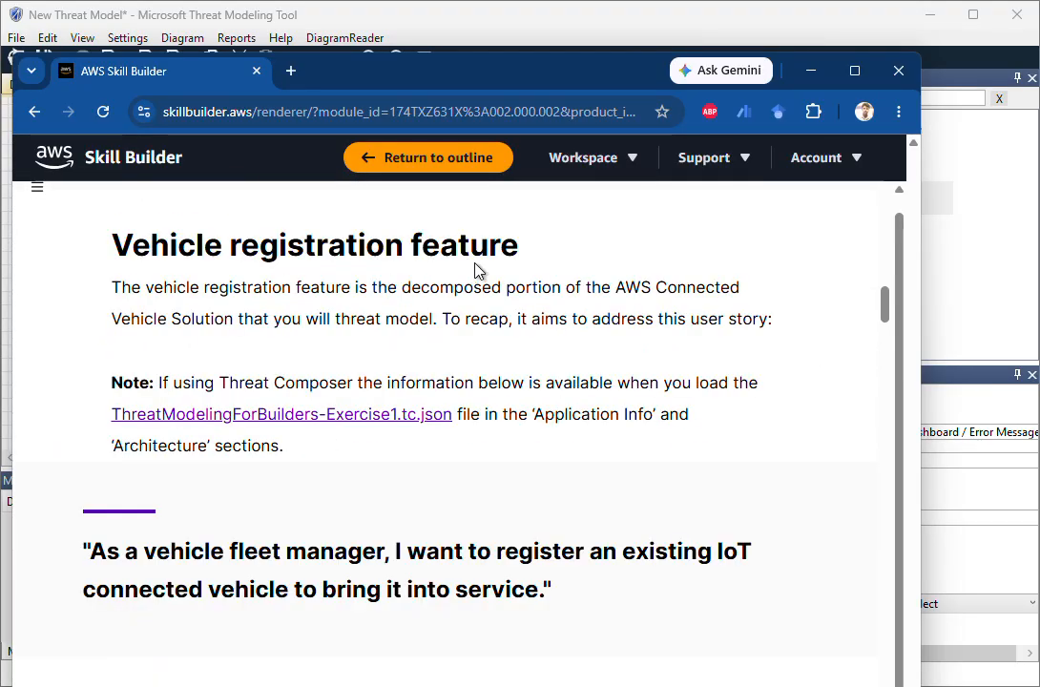
{"action": "left_click", "coordinate": [801, 75]}
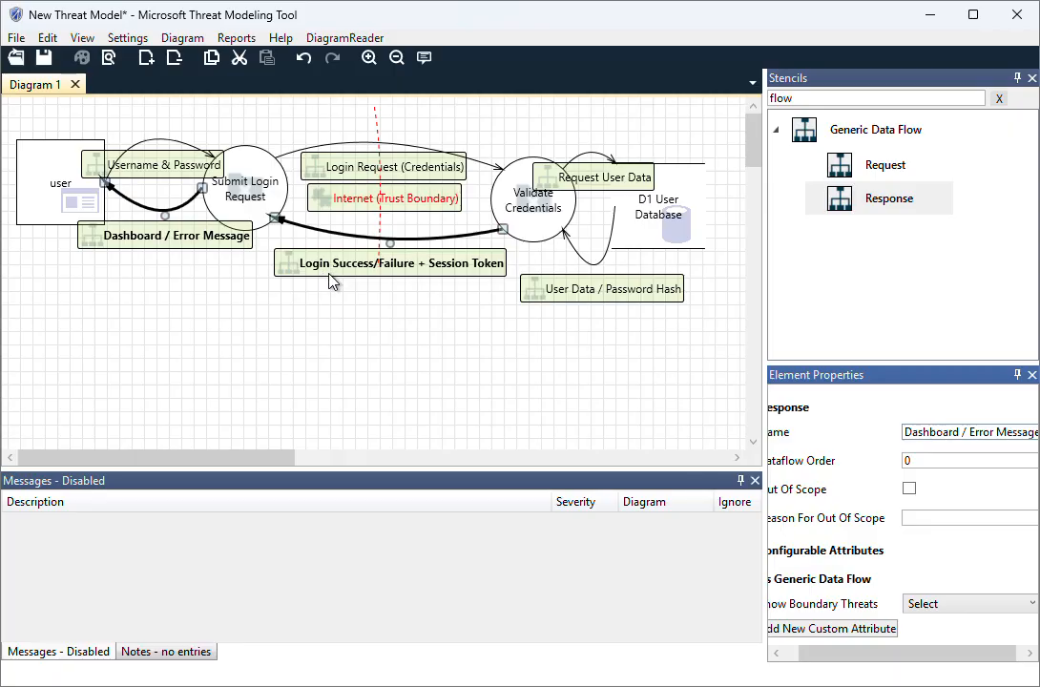
{"action": "left_click", "coordinate": [379, 246]}
Generate a full report including Possible Mitigation(s) and SDL Phase, and save it as the HTML file "vehicle feauture report"
{"action": "left_click", "coordinate": [238, 41]}
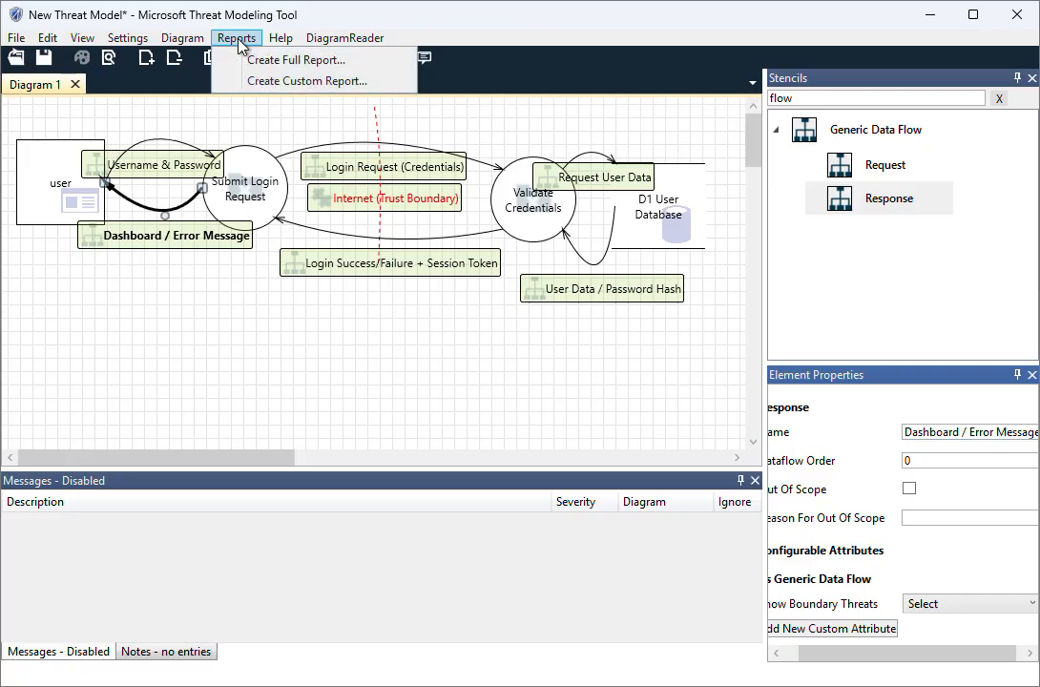
{"action": "left_click", "coordinate": [271, 59]}
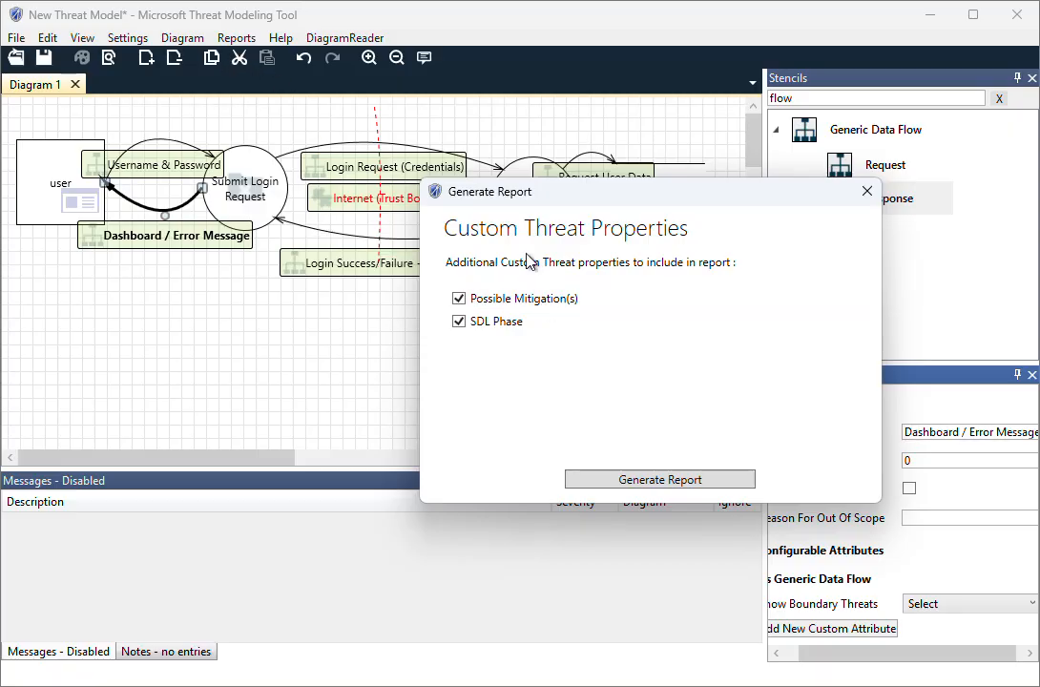
{"action": "left_click", "coordinate": [637, 481]}
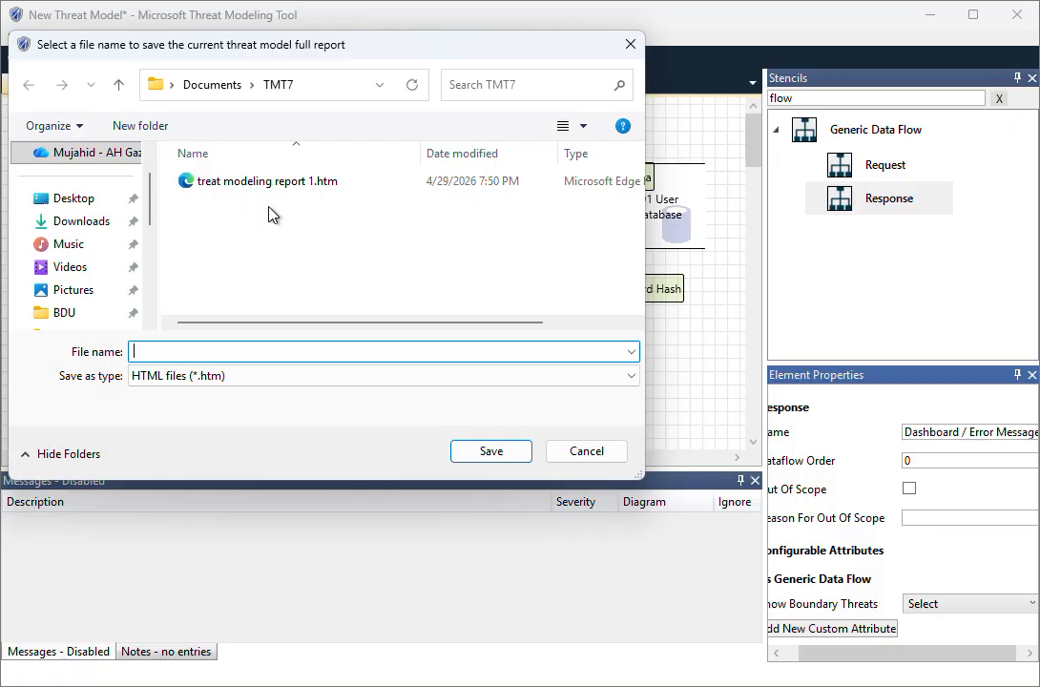
{"action": "type", "text": "vehicle feauture report"}
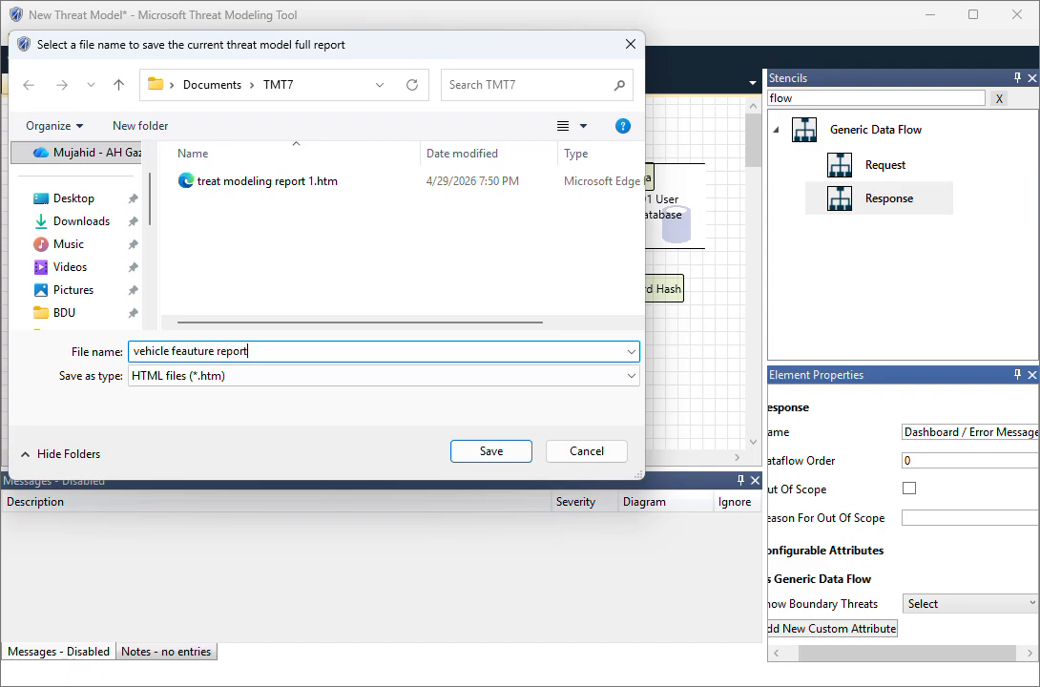
{"action": "key", "text": "Return"}
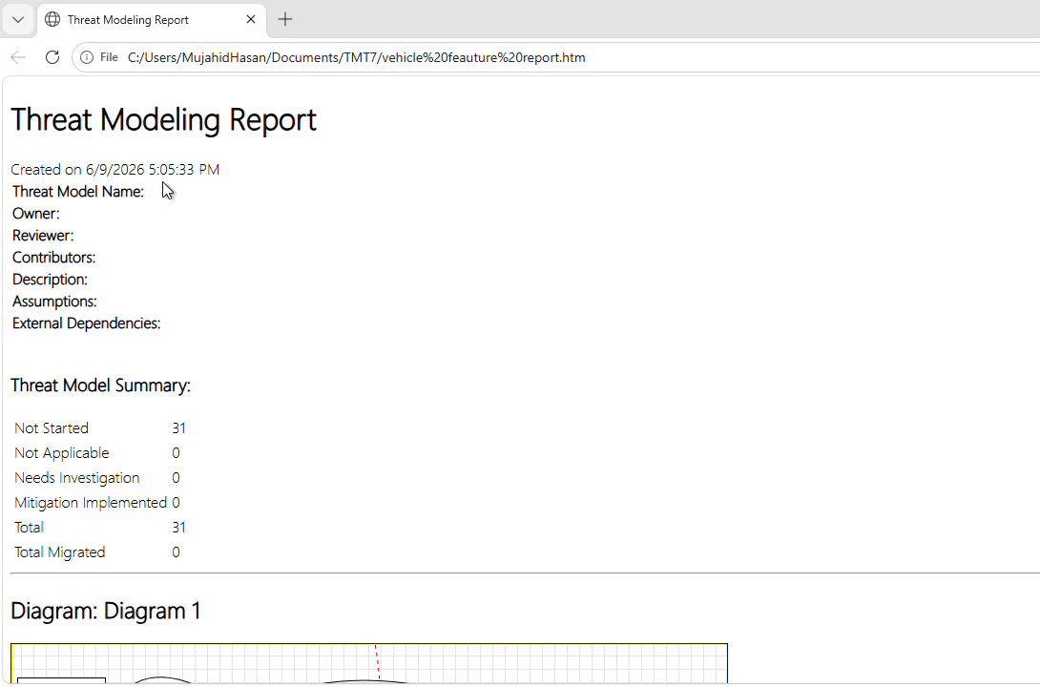
Examine the report's header fields, threat model summary, Diagram 1 image and diagram summary
{"action": "scroll", "coordinate": [67, 212], "scroll_direction": "down", "scroll_amount": 1}
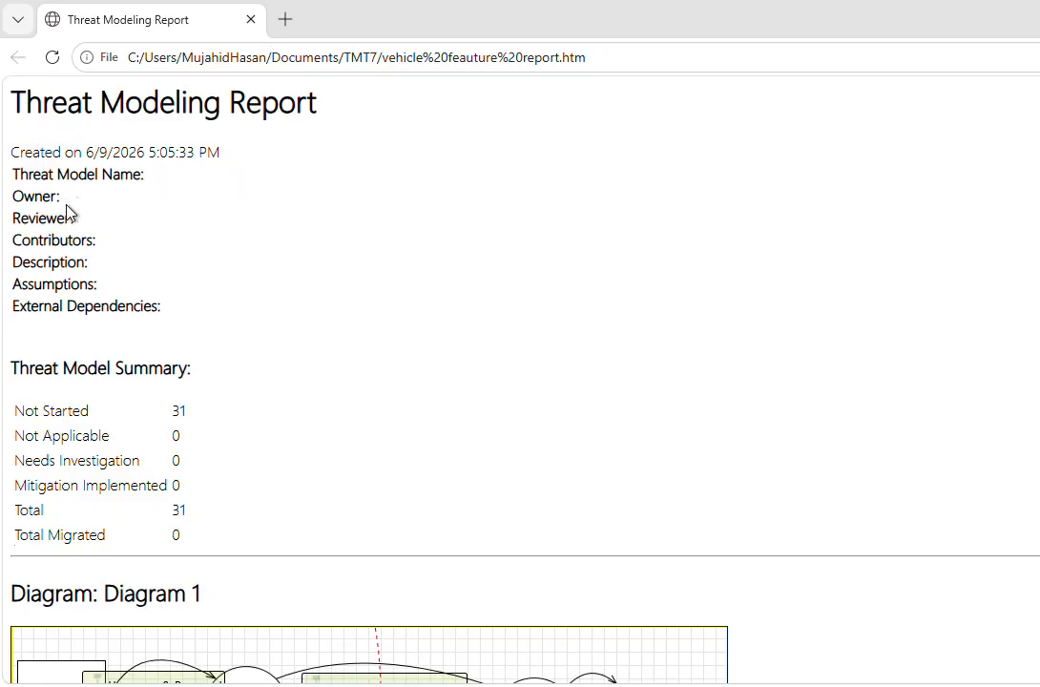
{"action": "scroll", "coordinate": [84, 133], "scroll_direction": "up", "scroll_amount": 1}
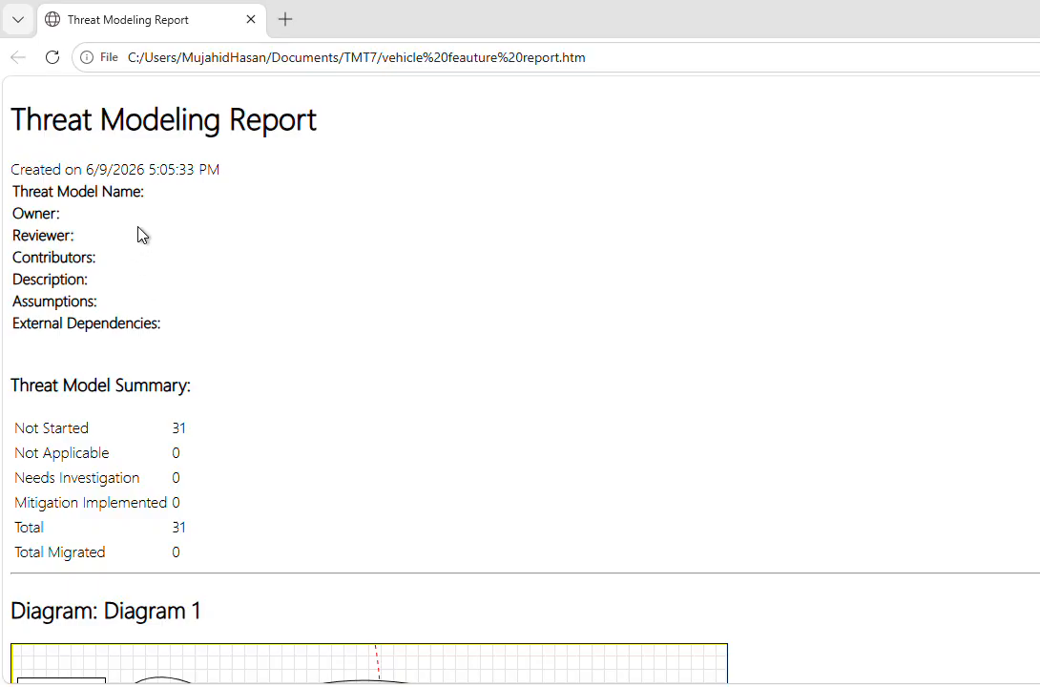
{"action": "scroll", "coordinate": [153, 236], "scroll_direction": "down", "scroll_amount": 1}
{"action": "scroll", "coordinate": [164, 285], "scroll_direction": "down", "scroll_amount": 1}
{"action": "scroll", "coordinate": [167, 286], "scroll_direction": "down", "scroll_amount": 1}
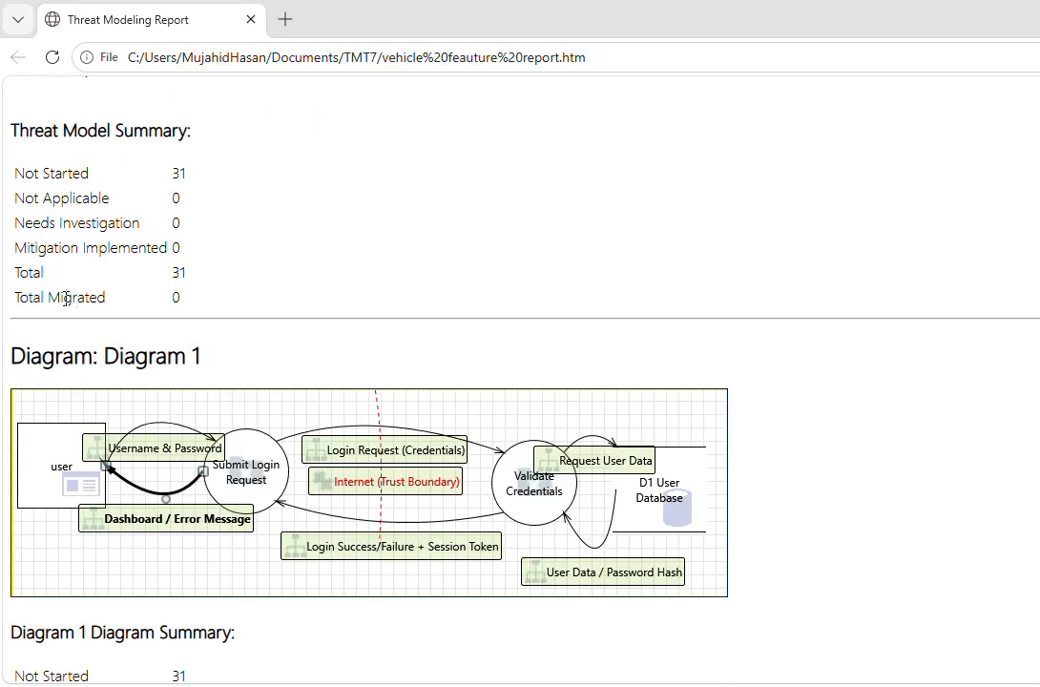
{"action": "scroll", "coordinate": [133, 293], "scroll_direction": "down", "scroll_amount": 2}
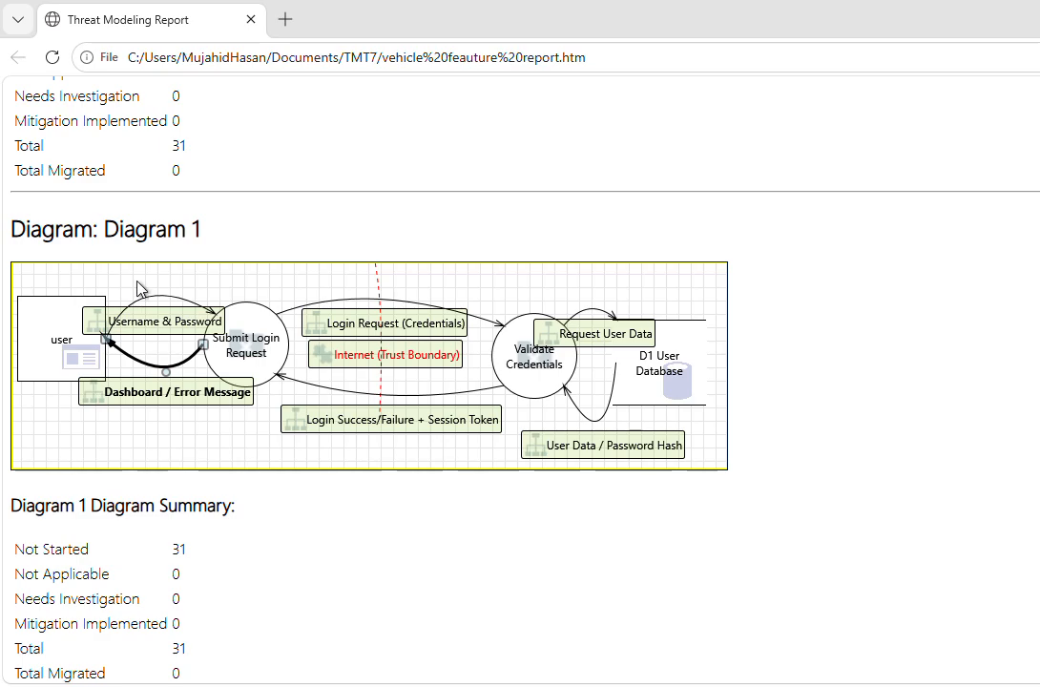
{"action": "scroll", "coordinate": [199, 255], "scroll_direction": "down", "scroll_amount": 2}
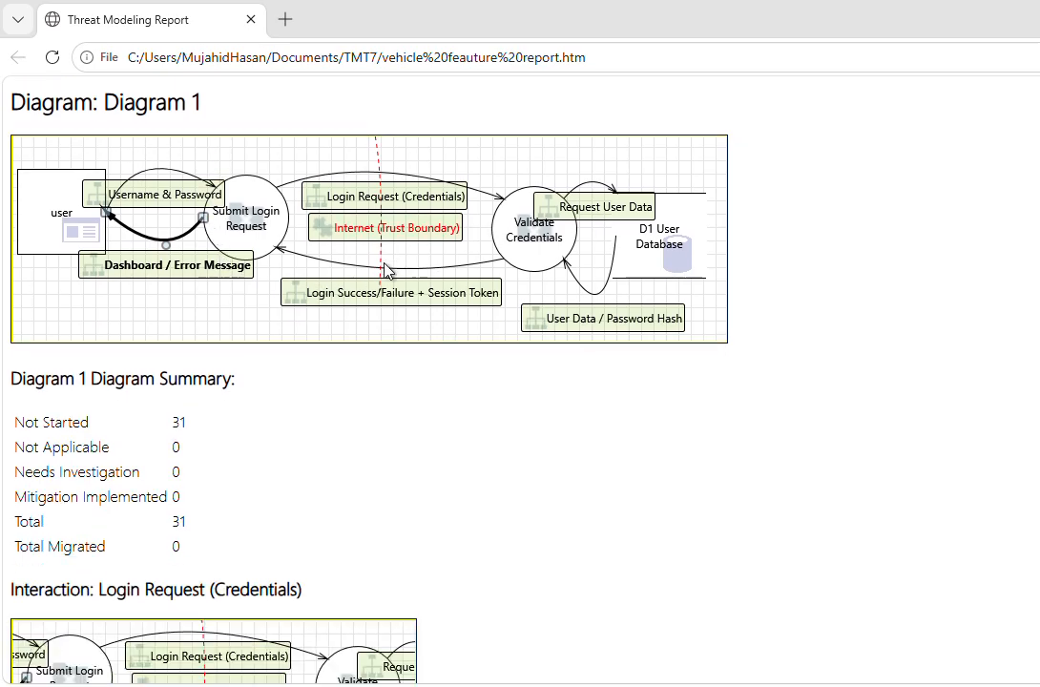
{"action": "scroll", "coordinate": [384, 277], "scroll_direction": "down", "scroll_amount": 4}
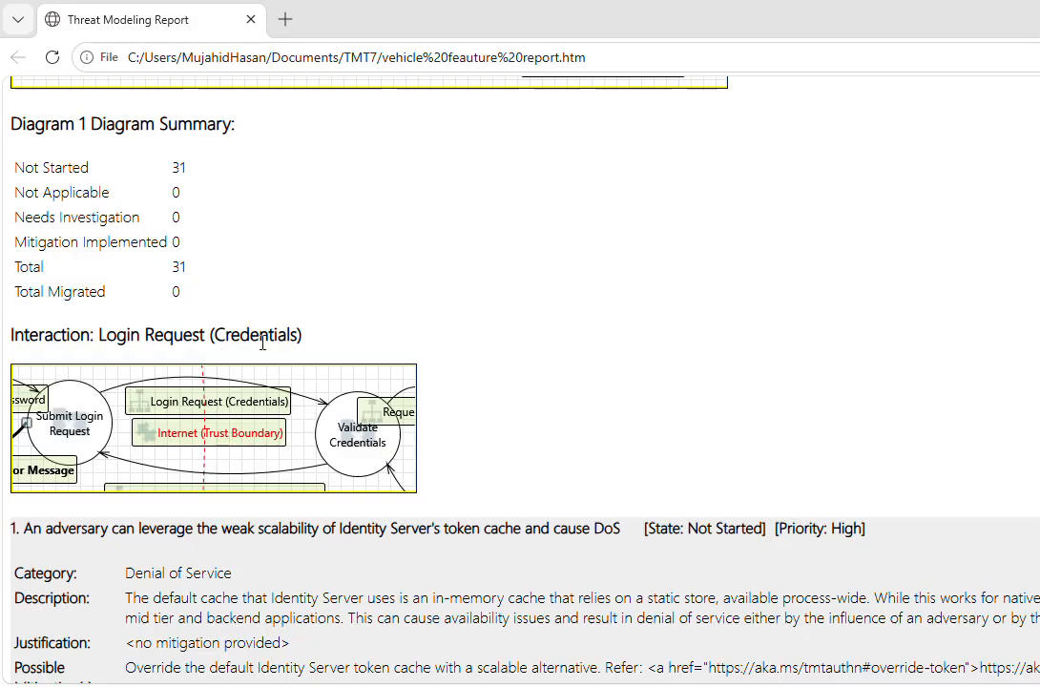
Review the threats listed for the Login Request (Credentials) interaction, checking their categories, priorities and mitigations against the diagram
{"action": "scroll", "coordinate": [276, 315], "scroll_direction": "down", "scroll_amount": 2}
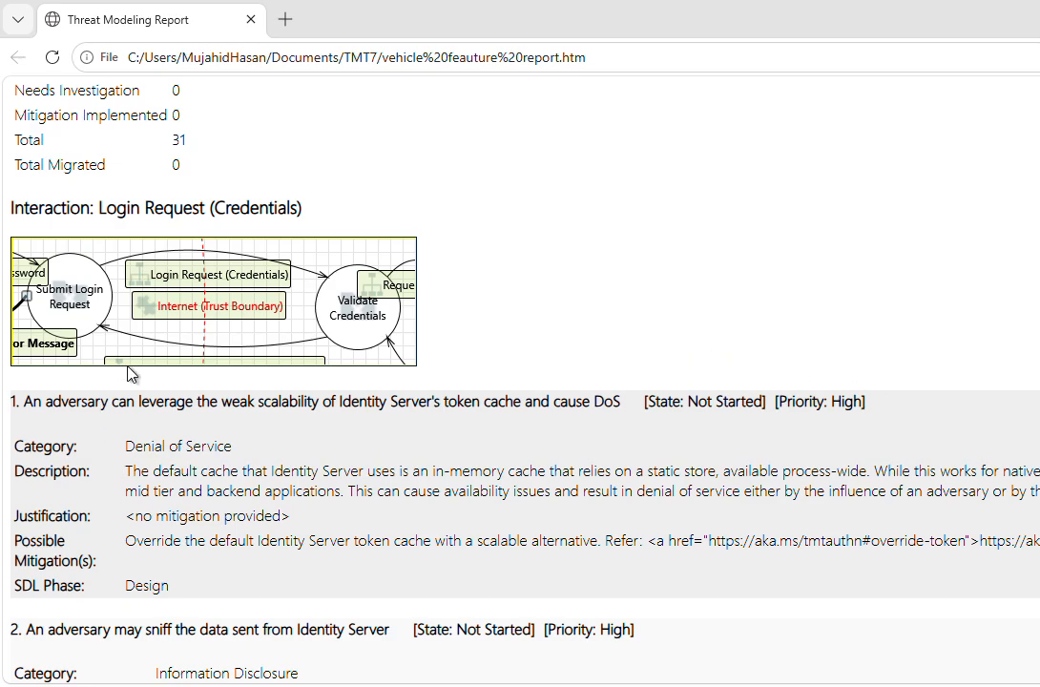
{"action": "scroll", "coordinate": [132, 373], "scroll_direction": "down", "scroll_amount": 3}
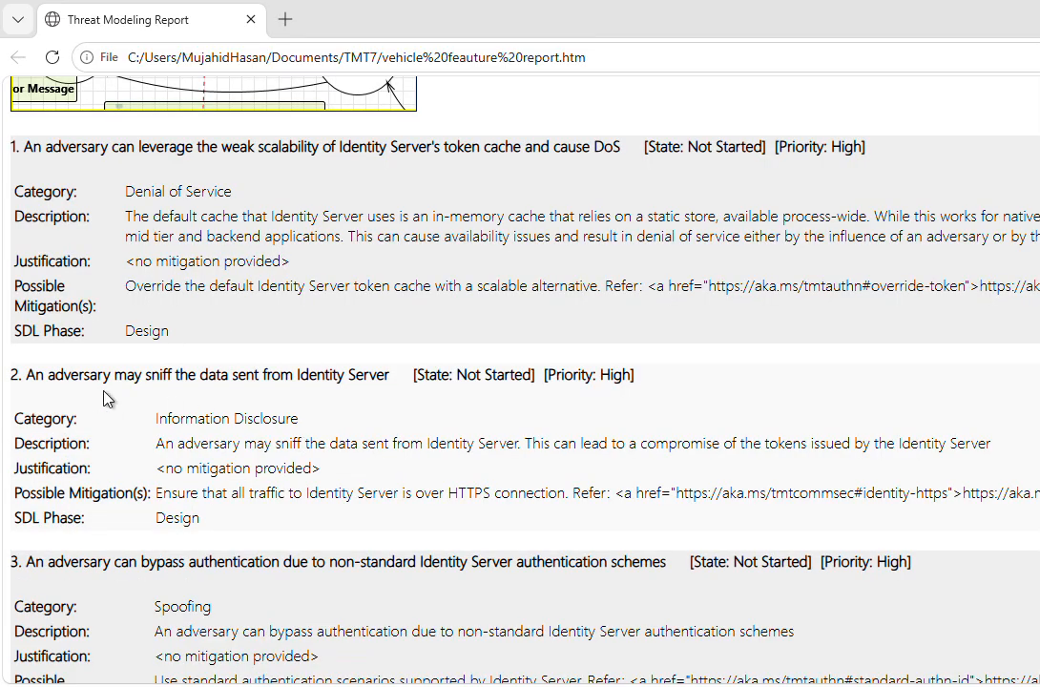
{"action": "scroll", "coordinate": [352, 377], "scroll_direction": "up", "scroll_amount": 4}
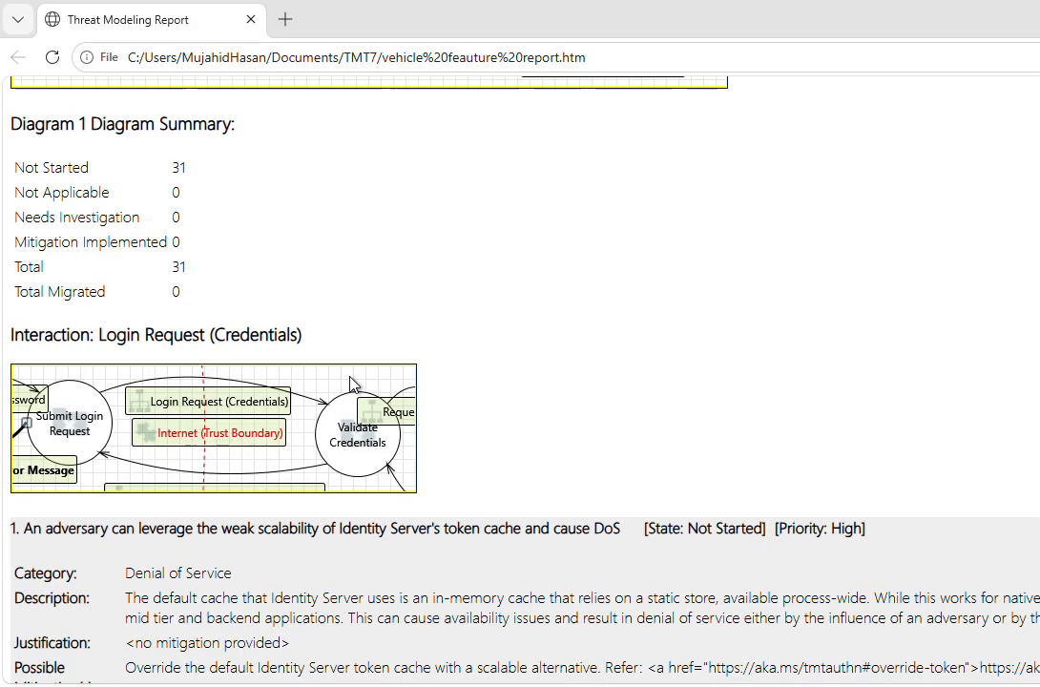
{"action": "scroll", "coordinate": [315, 382], "scroll_direction": "up", "scroll_amount": 8}
{"action": "scroll", "coordinate": [274, 392], "scroll_direction": "down", "scroll_amount": 4}
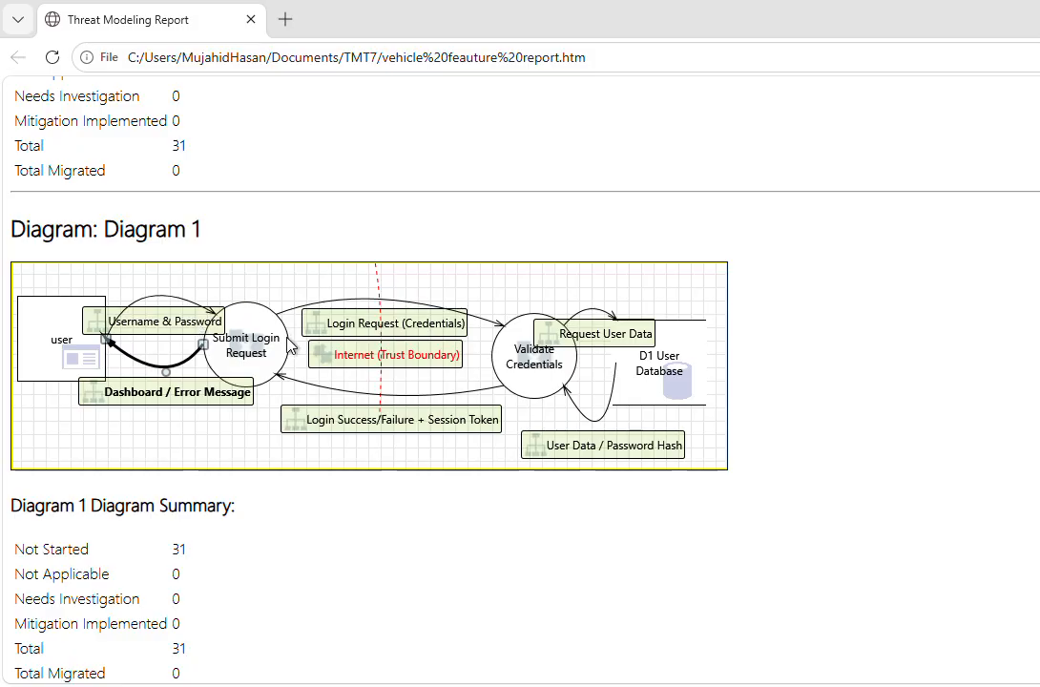
{"action": "scroll", "coordinate": [273, 349], "scroll_direction": "down", "scroll_amount": 6}
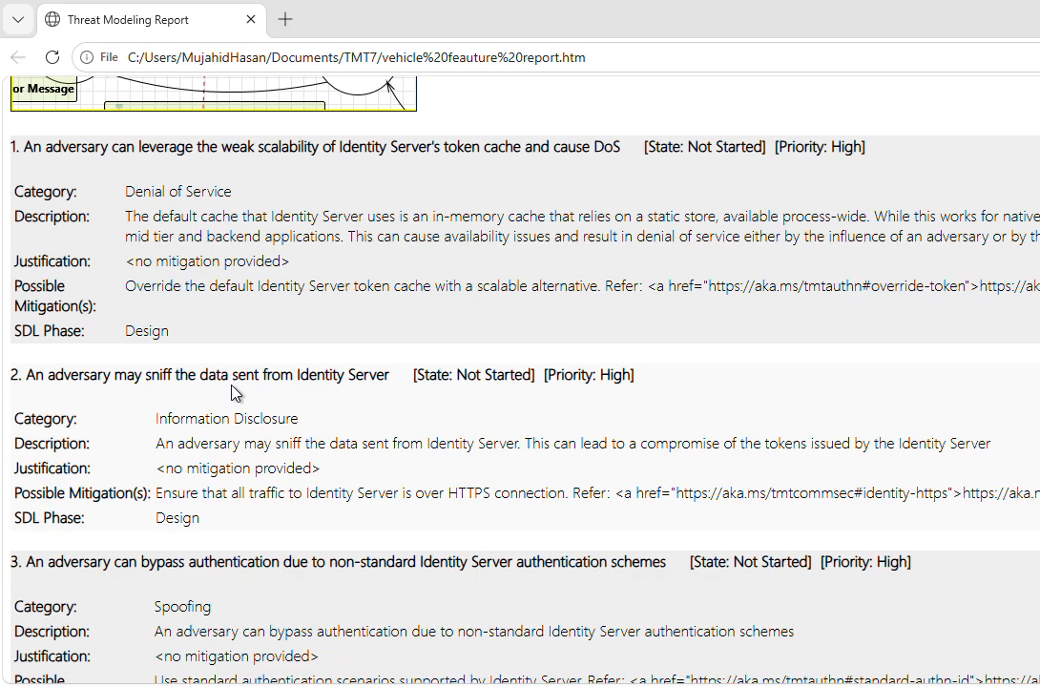
{"action": "left_click_drag", "start_coordinate": [158, 417], "coordinate": [274, 424]}
{"action": "left_click", "coordinate": [360, 431]}
{"action": "left_click_drag", "start_coordinate": [547, 374], "coordinate": [631, 374]}
{"action": "left_click", "coordinate": [611, 434]}
{"action": "scroll", "coordinate": [206, 417], "scroll_direction": "down", "scroll_amount": 3}
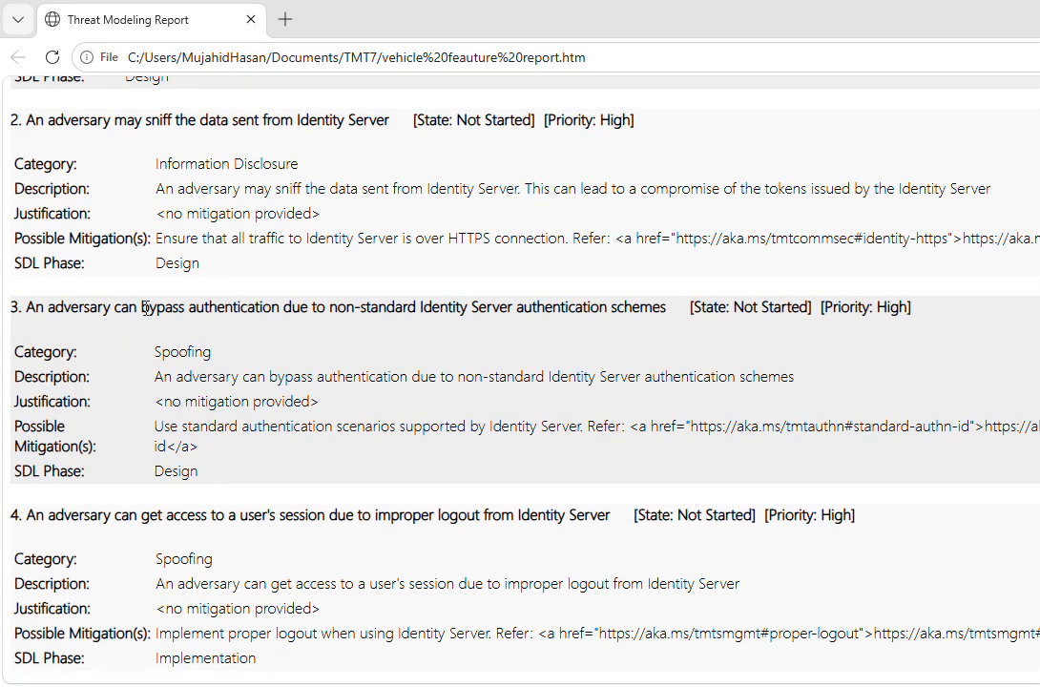
{"action": "left_click_drag", "start_coordinate": [141, 307], "coordinate": [195, 329]}
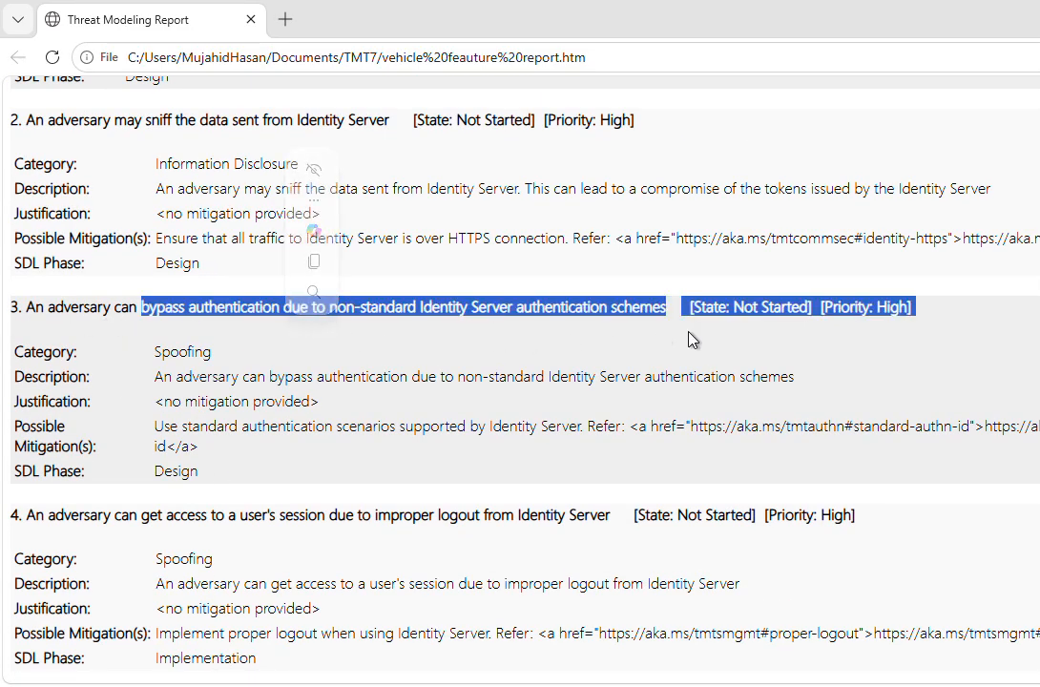
{"action": "left_click", "coordinate": [434, 379]}
{"action": "scroll", "coordinate": [434, 379], "scroll_direction": "down", "scroll_amount": 3}
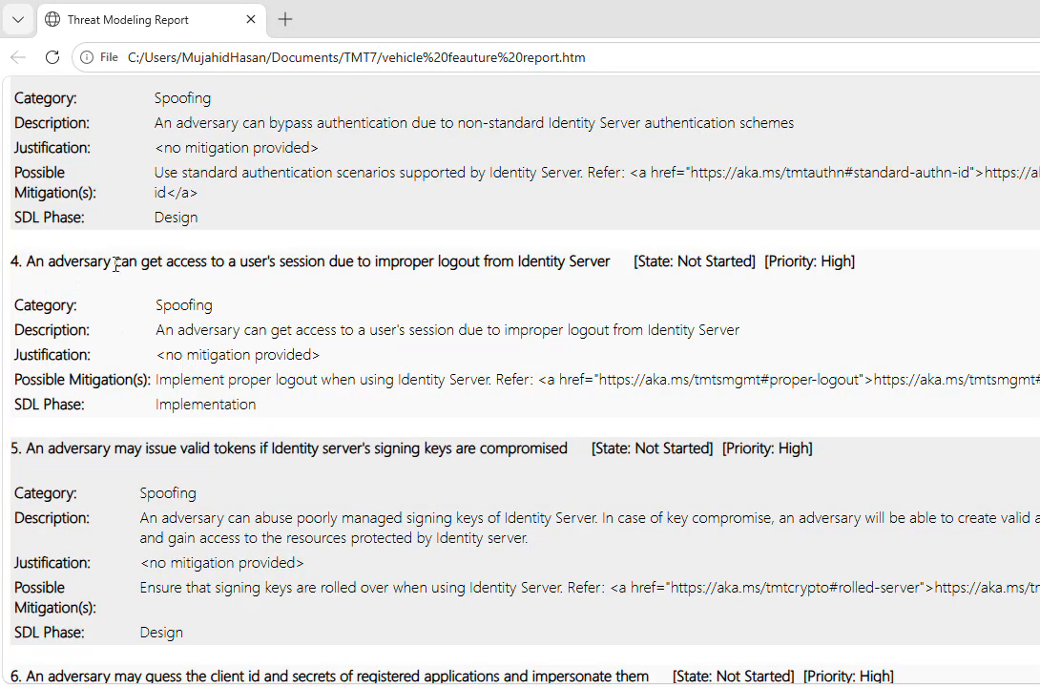
{"action": "scroll", "coordinate": [103, 268], "scroll_direction": "down", "scroll_amount": 6}
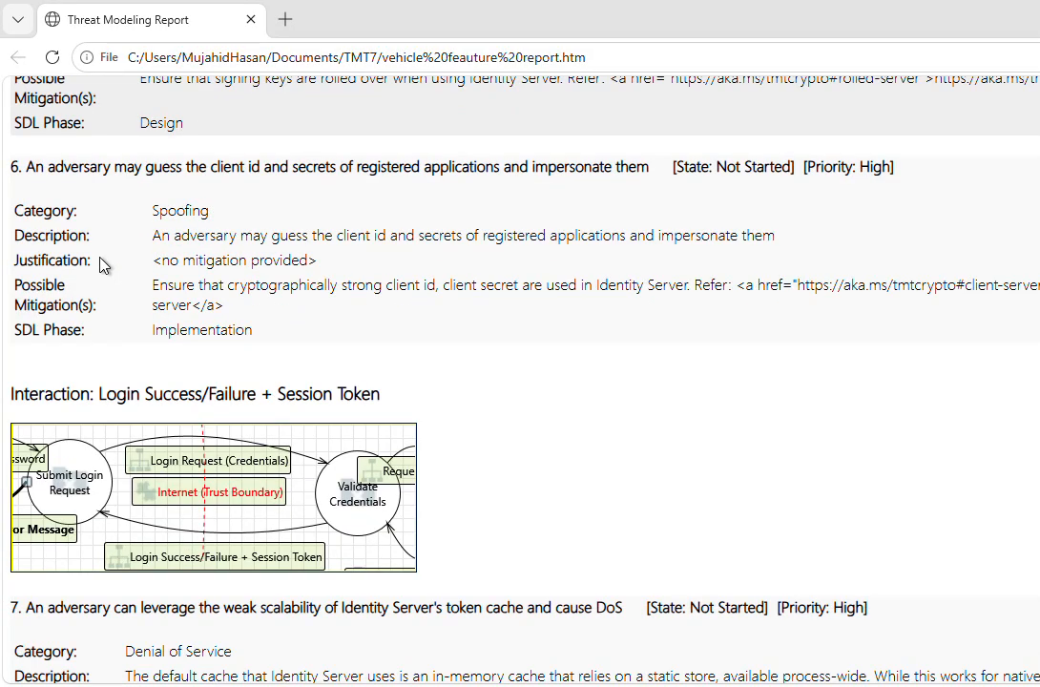
Review the threats for the Login Success/Failure + Session Token, Request User Data, User Data / Password Hash and Username & Password interactions
{"action": "scroll", "coordinate": [210, 231], "scroll_direction": "up", "scroll_amount": 3}
{"action": "scroll", "coordinate": [210, 231], "scroll_direction": "down", "scroll_amount": 3}
{"action": "scroll", "coordinate": [210, 231], "scroll_direction": "down", "scroll_amount": 14}
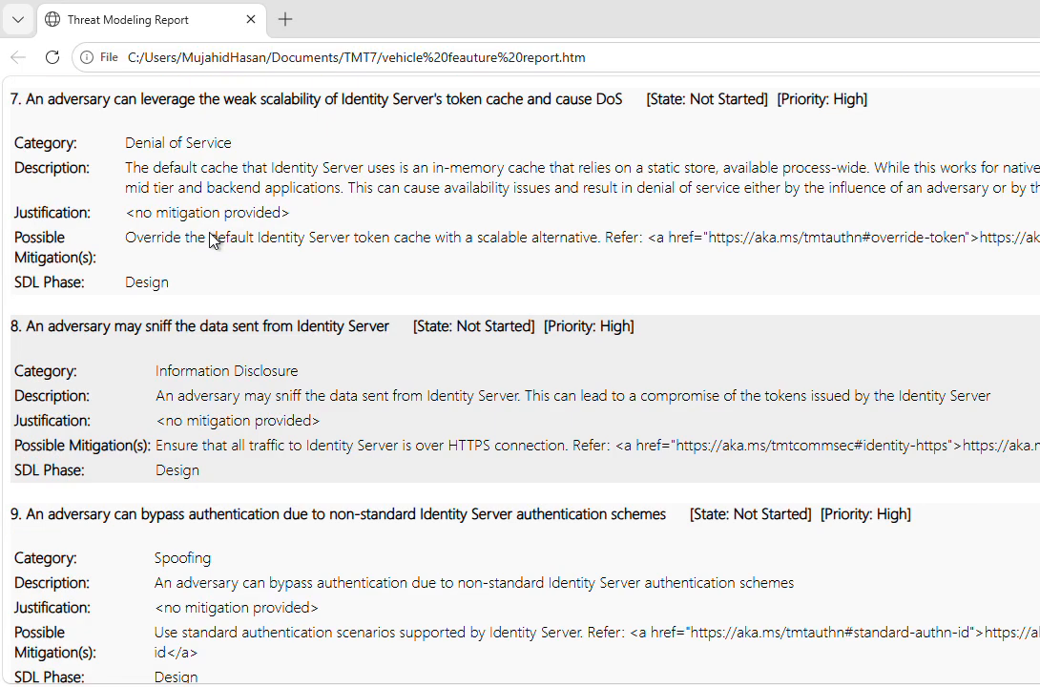
{"action": "scroll", "coordinate": [210, 235], "scroll_direction": "down", "scroll_amount": 10}
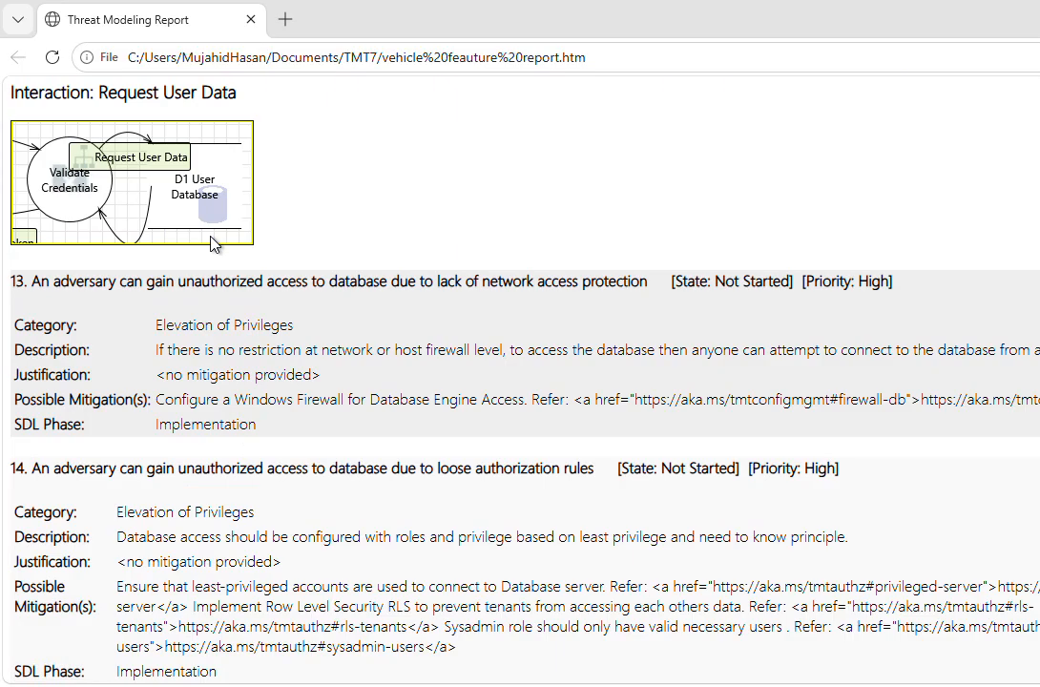
{"action": "scroll", "coordinate": [212, 243], "scroll_direction": "up", "scroll_amount": 2}
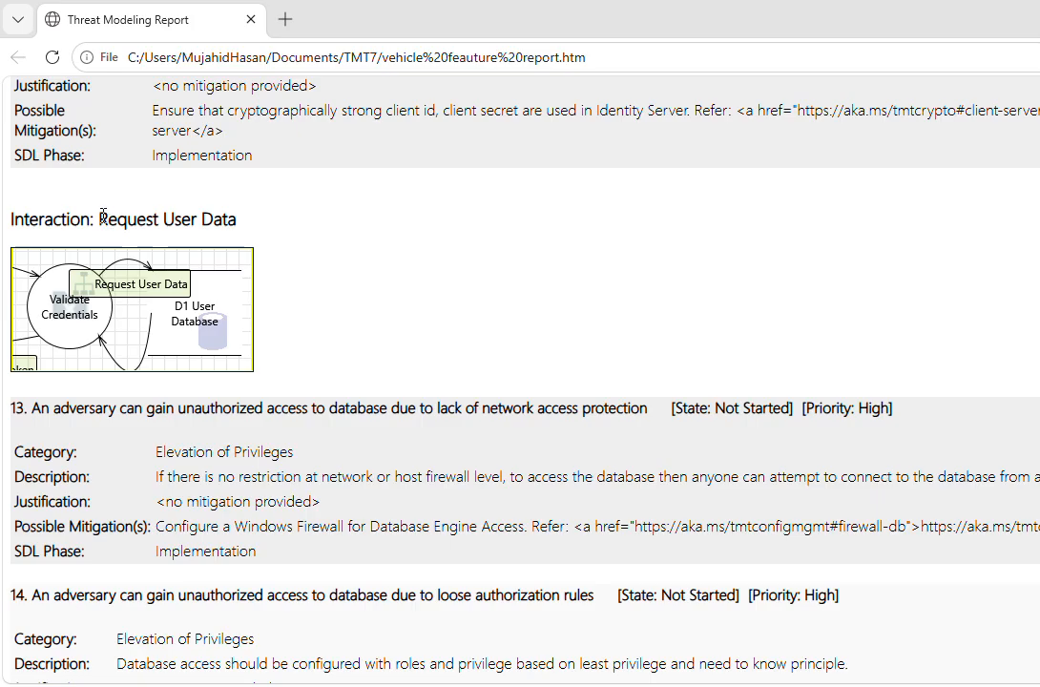
{"action": "left_click_drag", "start_coordinate": [100, 219], "coordinate": [225, 221]}
{"action": "left_click", "coordinate": [361, 282]}
{"action": "scroll", "coordinate": [231, 259], "scroll_direction": "down", "scroll_amount": 6}
{"action": "scroll", "coordinate": [230, 258], "scroll_direction": "down", "scroll_amount": 20}
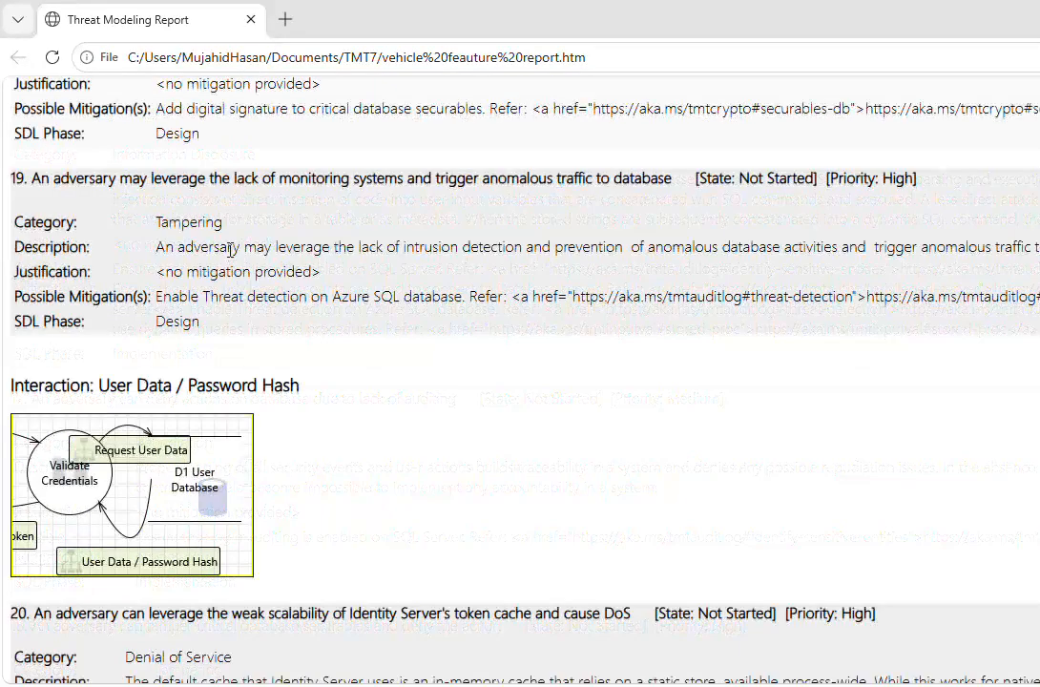
{"action": "scroll", "coordinate": [219, 252], "scroll_direction": "down", "scroll_amount": 15}
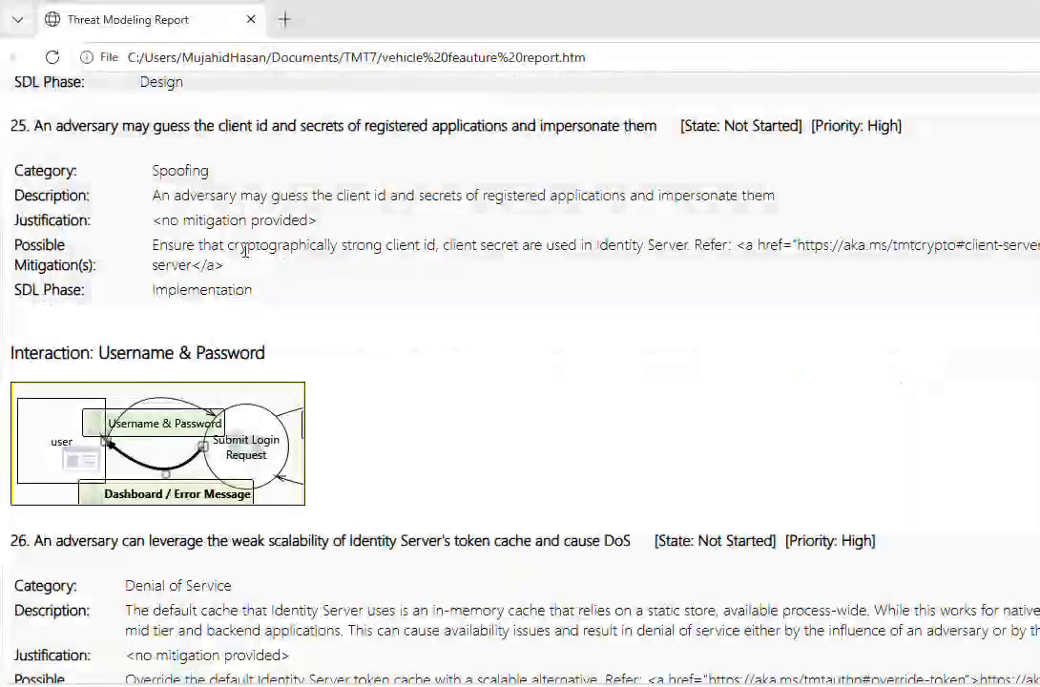
{"action": "scroll", "coordinate": [246, 250], "scroll_direction": "down", "scroll_amount": 1}
{"action": "scroll", "coordinate": [247, 250], "scroll_direction": "down", "scroll_amount": 3}
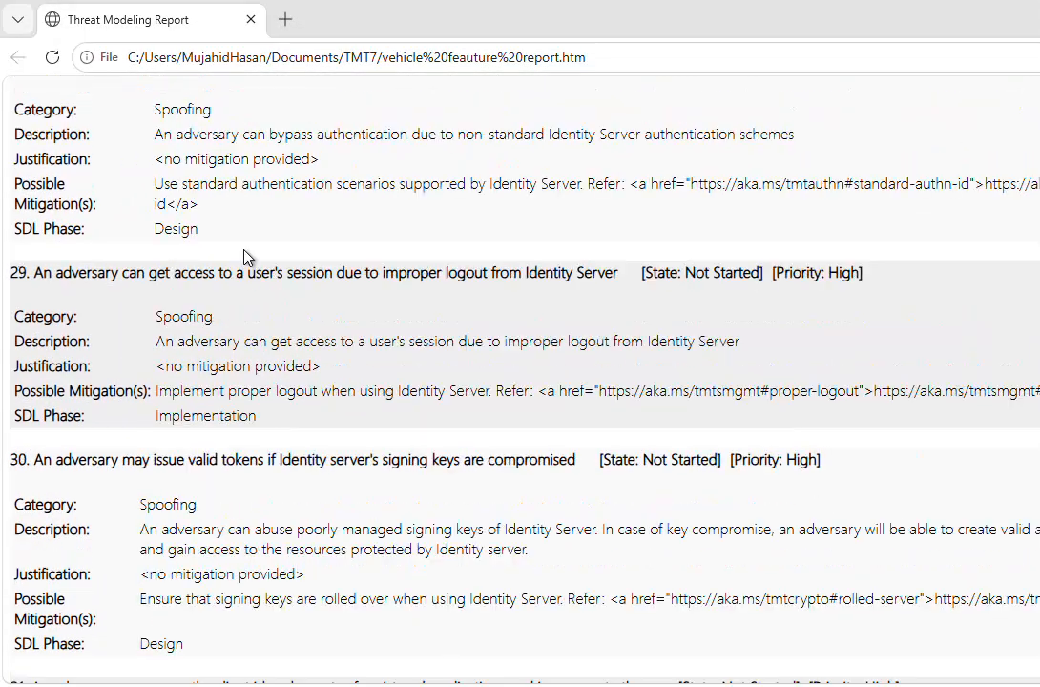